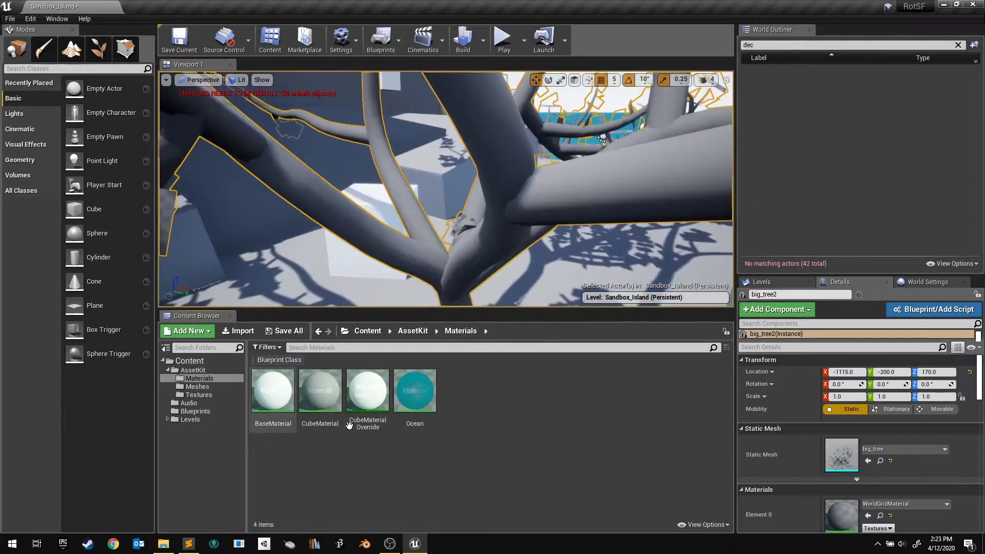
Create a new material named TreeBarkMAT in the Materials folder and open it for editing
right_click(521, 426)
click(677, 367)
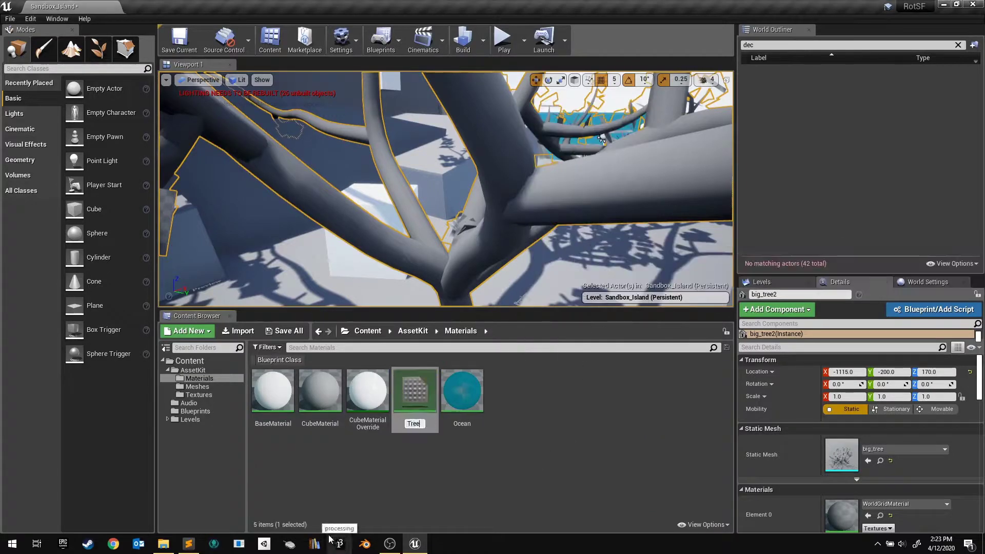
text(TreeBarkMAT)
key(Return)
double_click(461, 391)
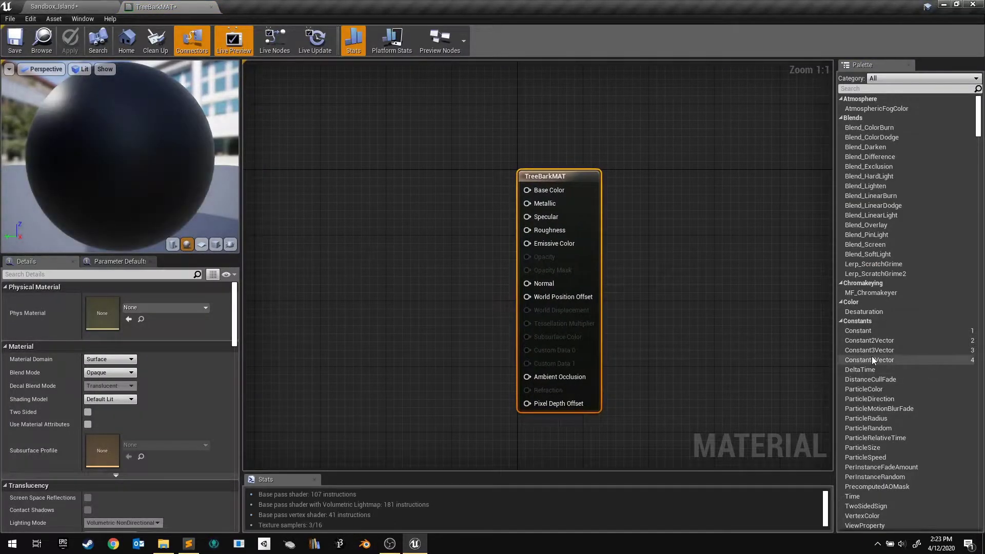
Feed the bark material's Base Color from a Constant3Vector set to dark brown (0.0729, 0.0486, 0.0289)
click(427, 177)
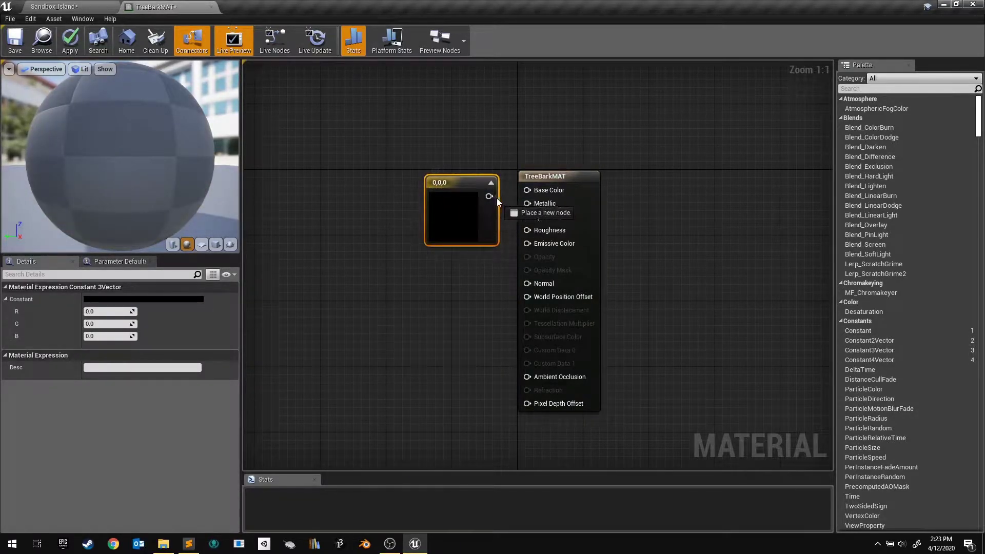
drag(498, 201, 527, 191)
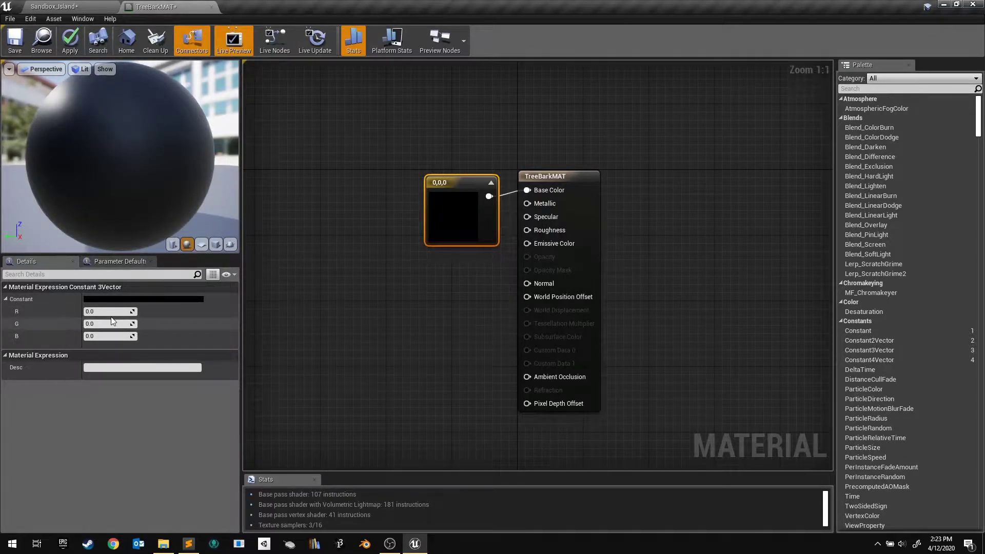
click(143, 300)
click(226, 360)
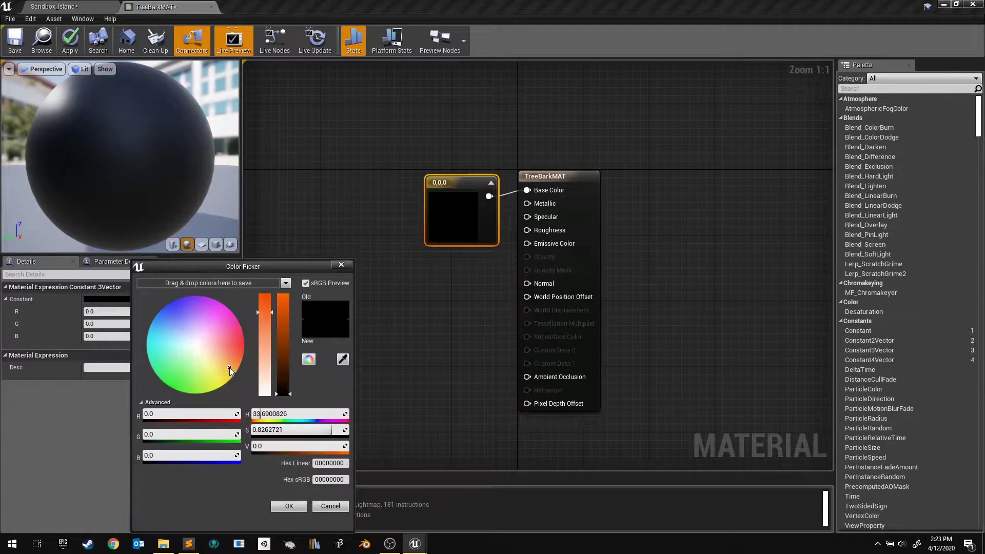
drag(285, 393, 288, 386)
click(438, 327)
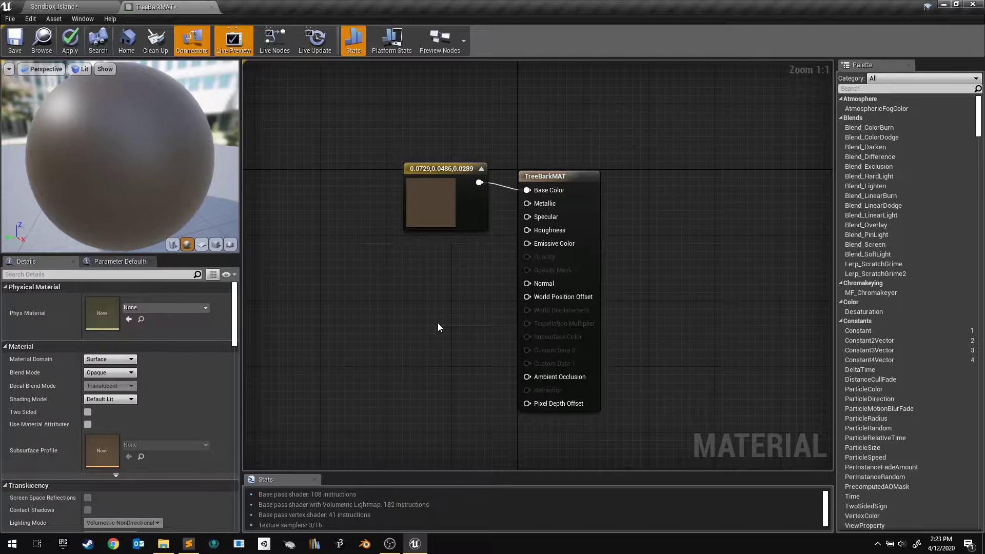
Add a Constant node with value 1 and connect it to the bark material's Roughness
click(435, 267)
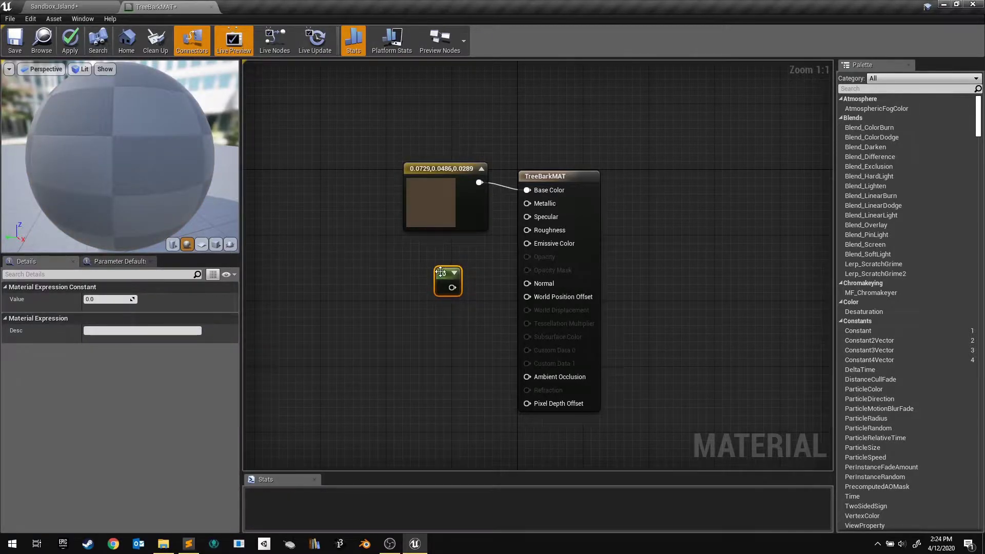
drag(452, 288, 527, 230)
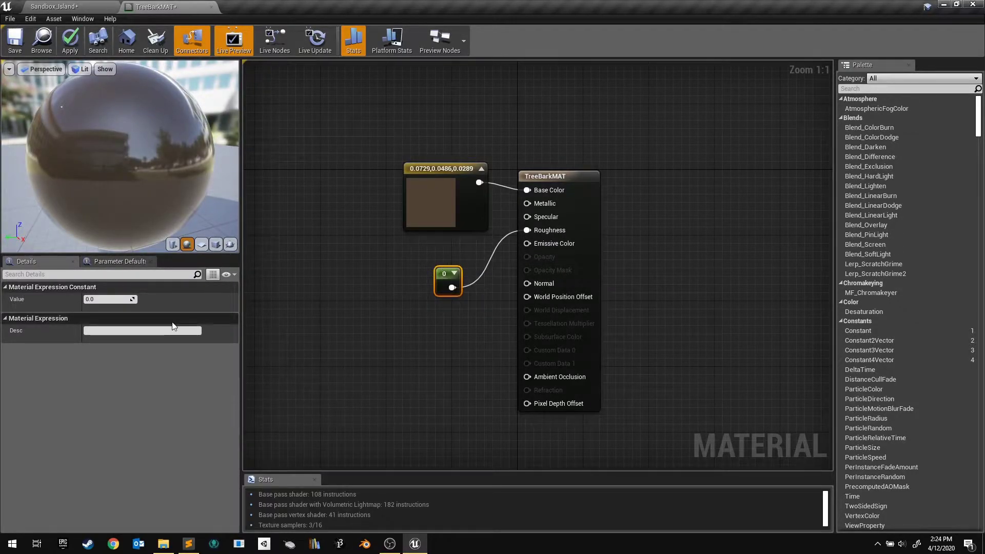
click(118, 302)
text(1)
key(Return)
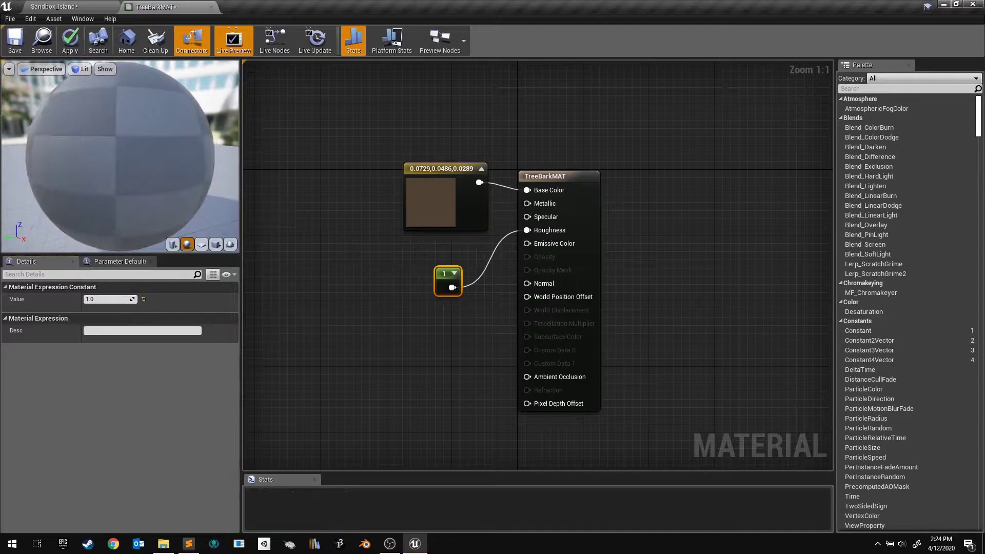
drag(124, 181, 125, 180)
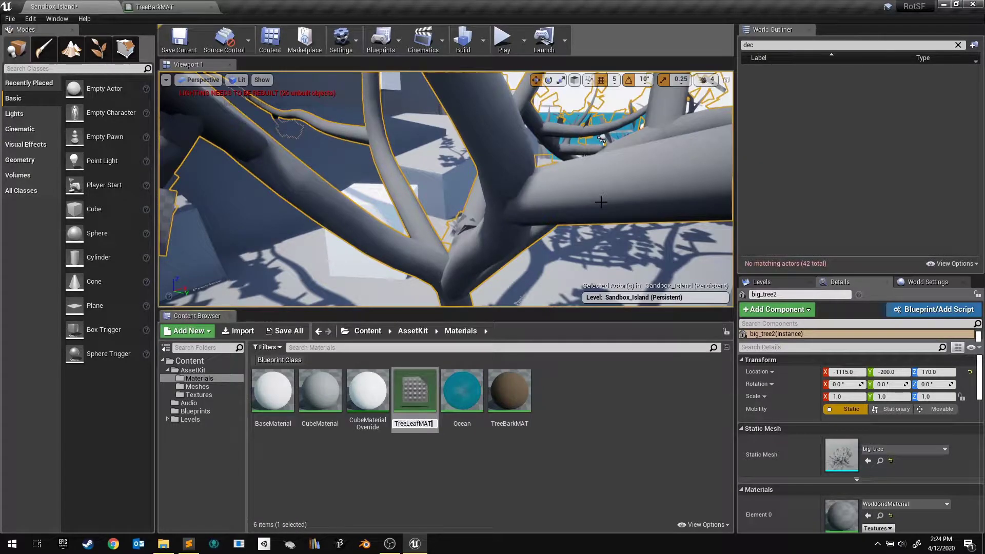
Name the new material in the Materials folder TreeLeafMAT and open it for editing
key(Return)
double_click(507, 409)
right_drag(402, 278, 438, 294)
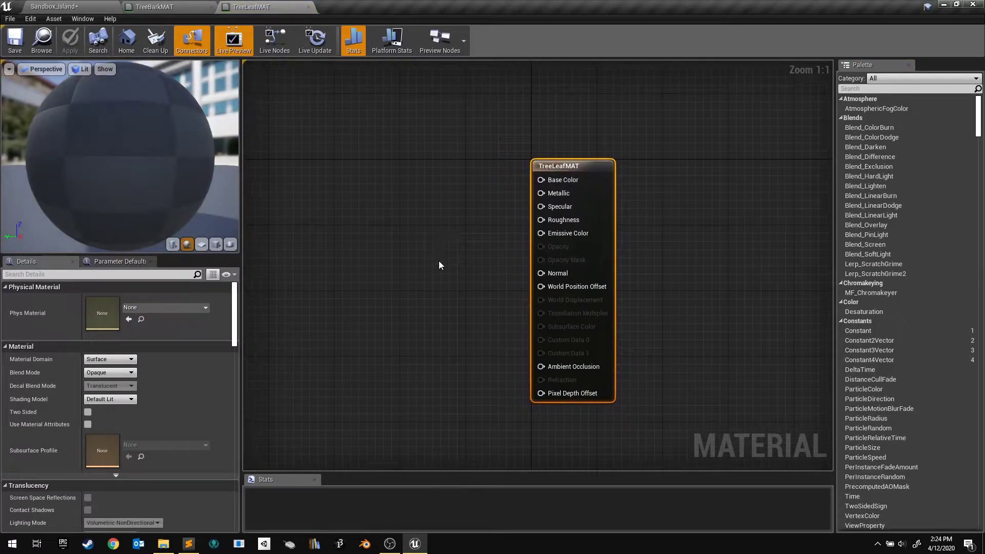
Feed the leaf material's Base Color from a Constant3Vector set to green (0.0954, 0.286, 0.0582)
click(390, 163)
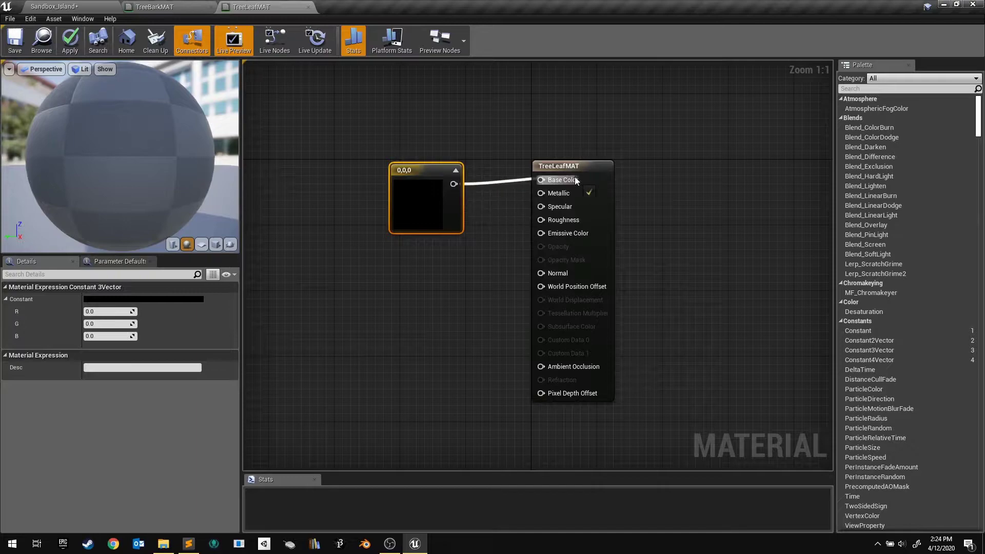
drag(575, 177, 573, 178)
double_click(437, 221)
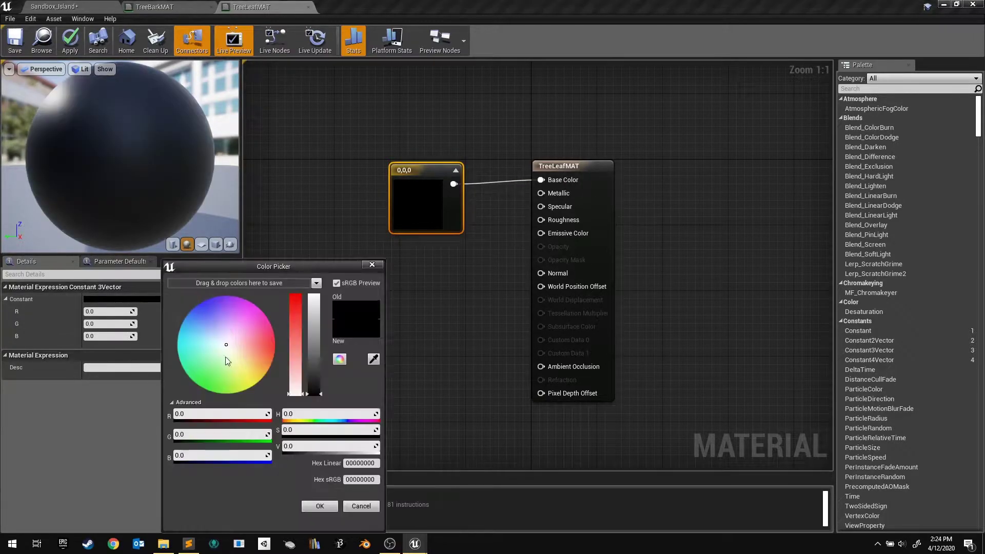
click(214, 376)
click(313, 375)
click(295, 314)
click(318, 366)
click(320, 506)
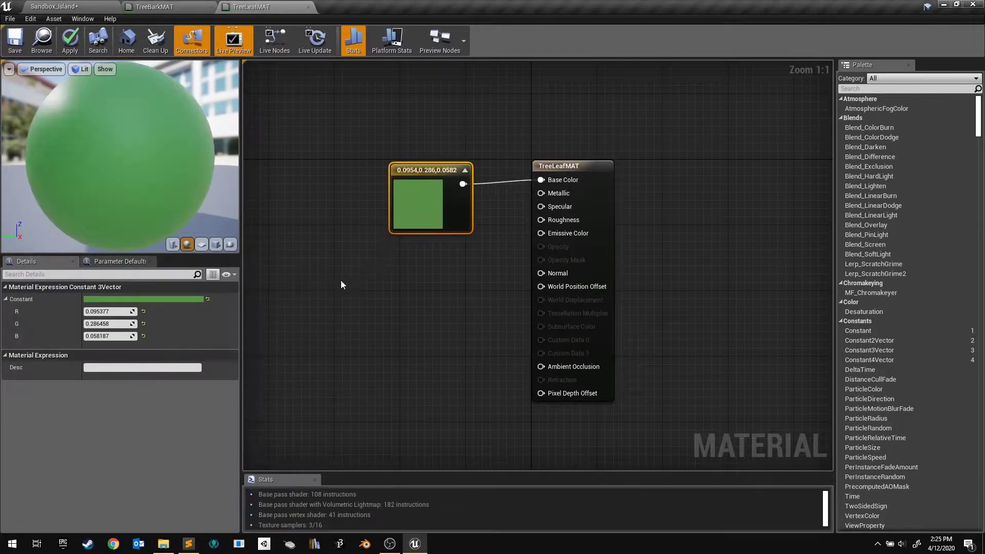
Check the leaf material on a plane preview, make it Two Sided and save it
drag(127, 164, 180, 164)
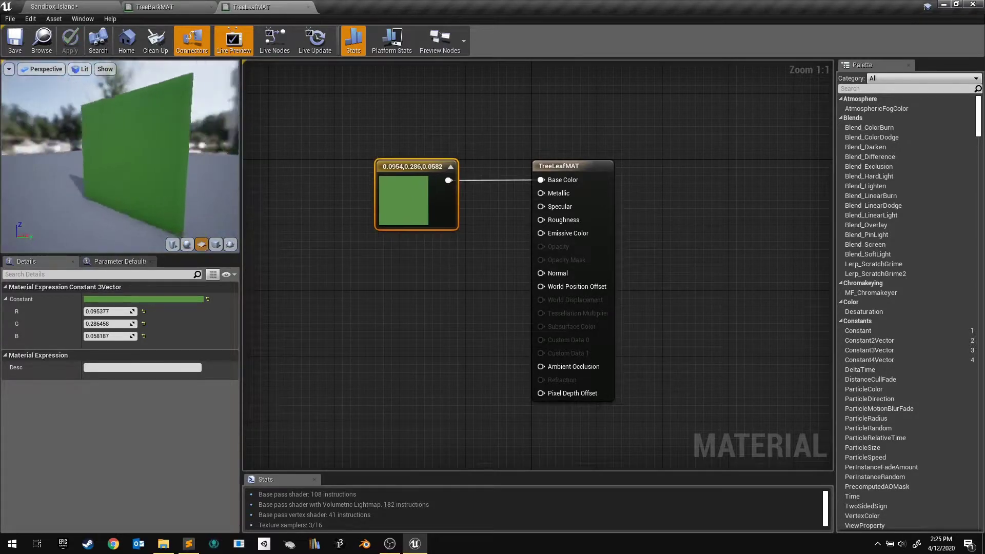
mouse_move(127, 165)
mouse_down()
mouse_move(205, 165)
mouse_move(133, 165)
mouse_up()
click(603, 179)
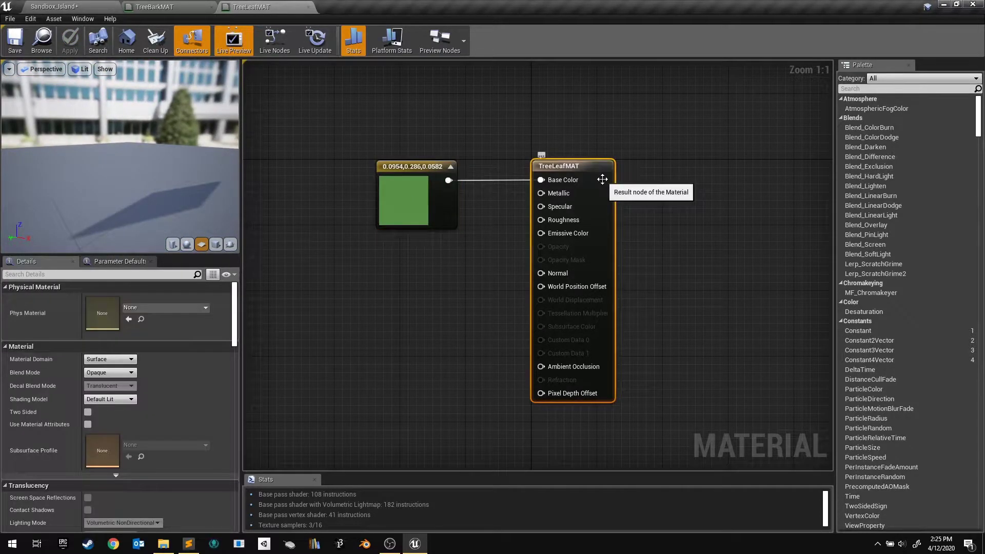
click(87, 412)
mouse_move(80, 171)
mouse_down()
mouse_move(118, 172)
mouse_move(56, 172)
mouse_move(81, 172)
mouse_up()
click(13, 46)
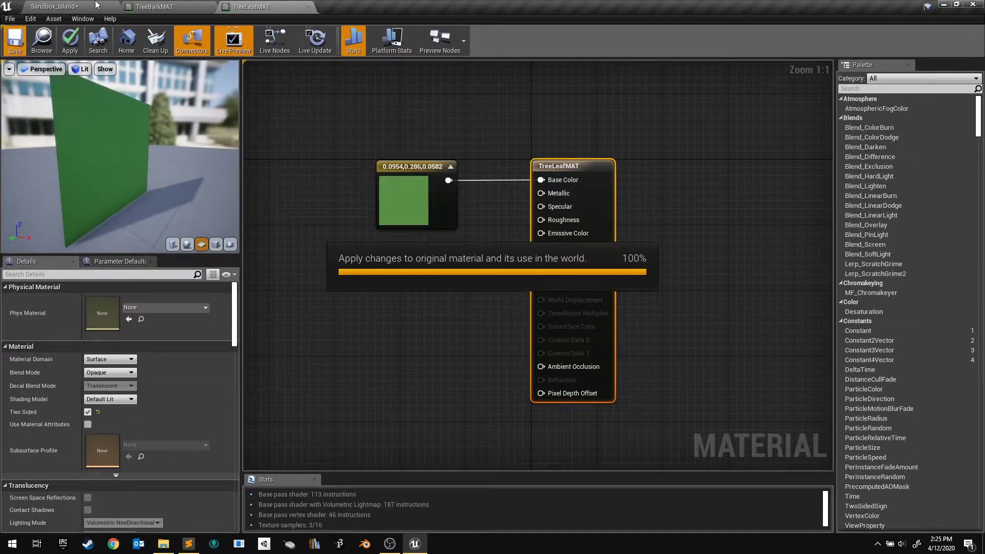
Return to the Sandbox_Island level and open the big_tree mesh from AssetKit's Meshes folder
click(89, 7)
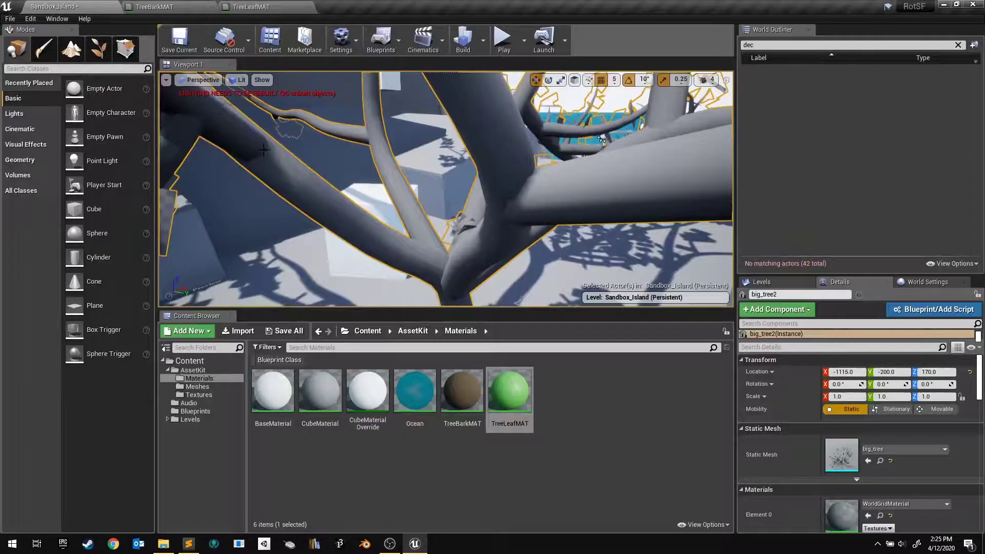
click(413, 331)
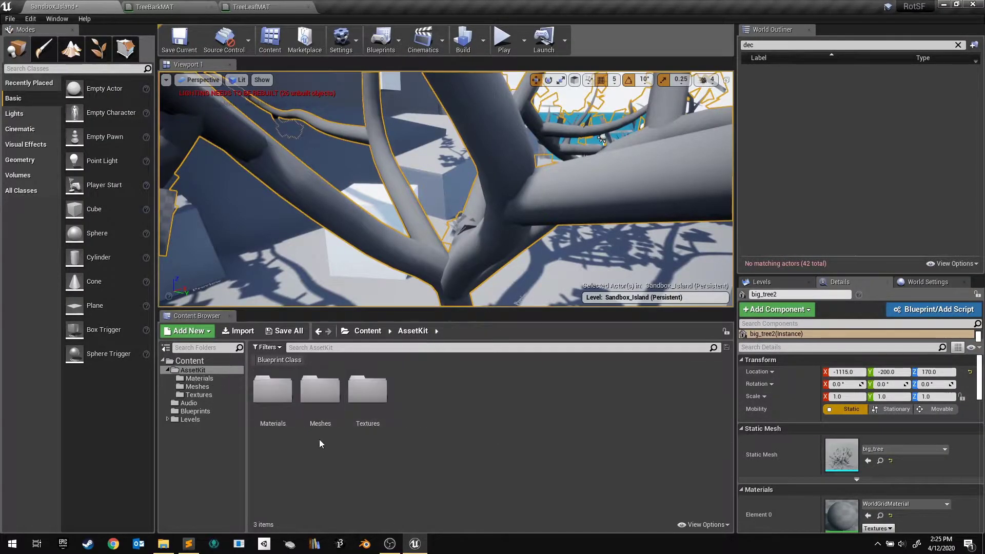
double_click(313, 389)
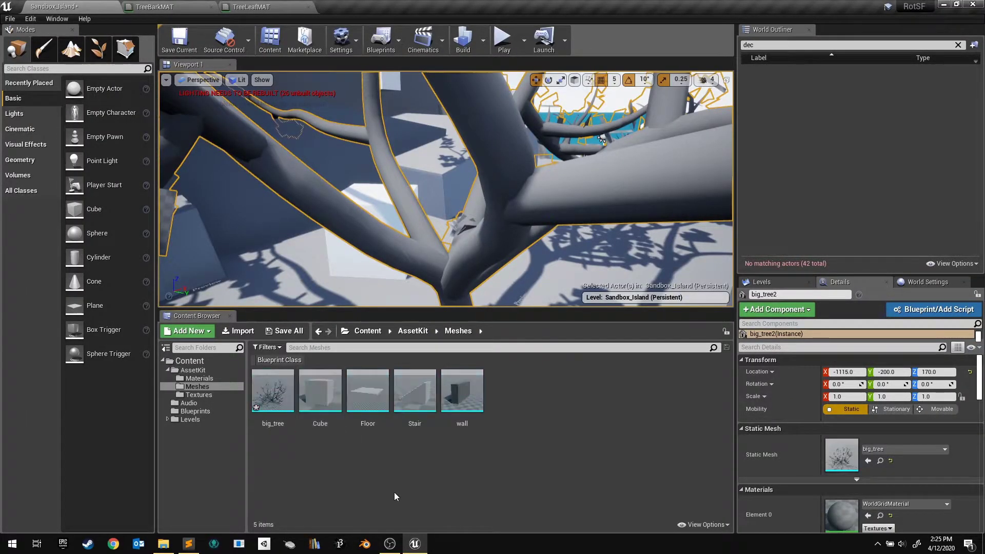
click(273, 395)
double_click(273, 395)
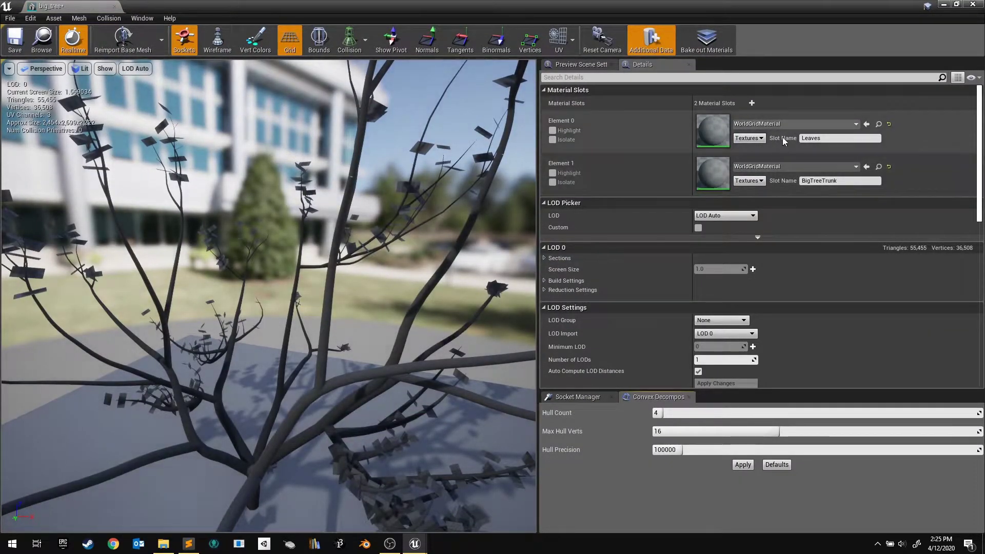
Assign TreeLeafMAT to big_tree's Leaves slot and TreeBarkMAT to its BigTreeTrunk slot, then save and close the mesh
click(789, 124)
click(764, 365)
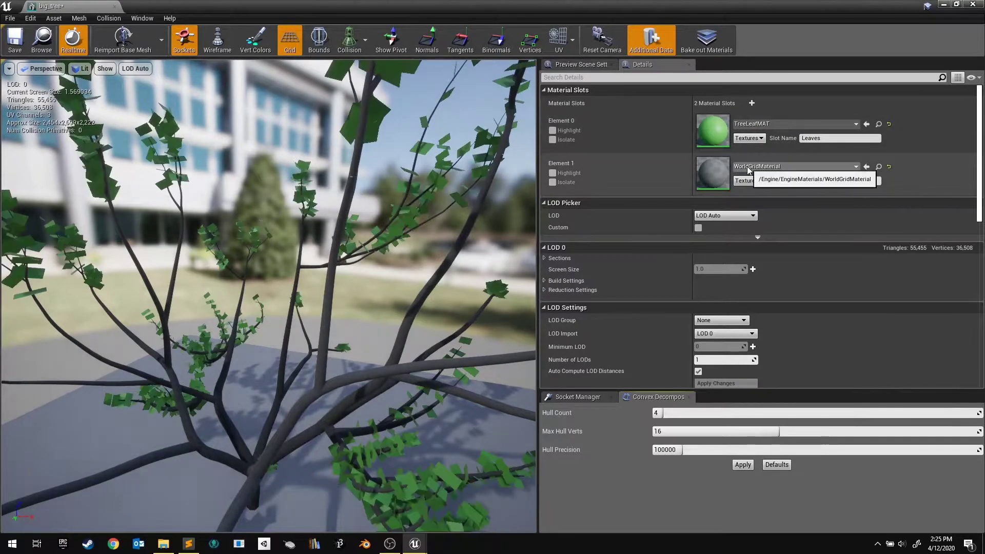
click(748, 169)
click(758, 286)
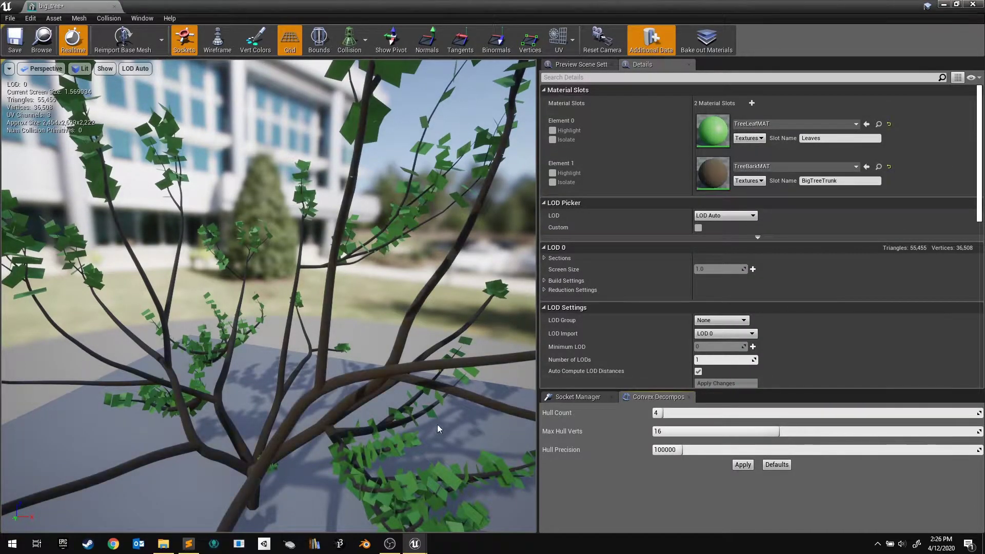
scroll(439, 429, down, 1)
click(14, 40)
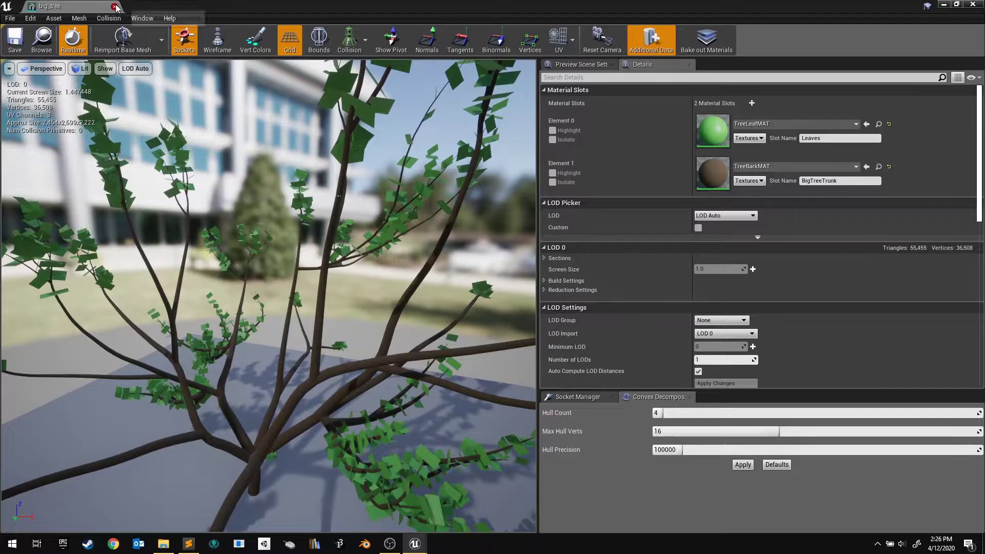
click(114, 7)
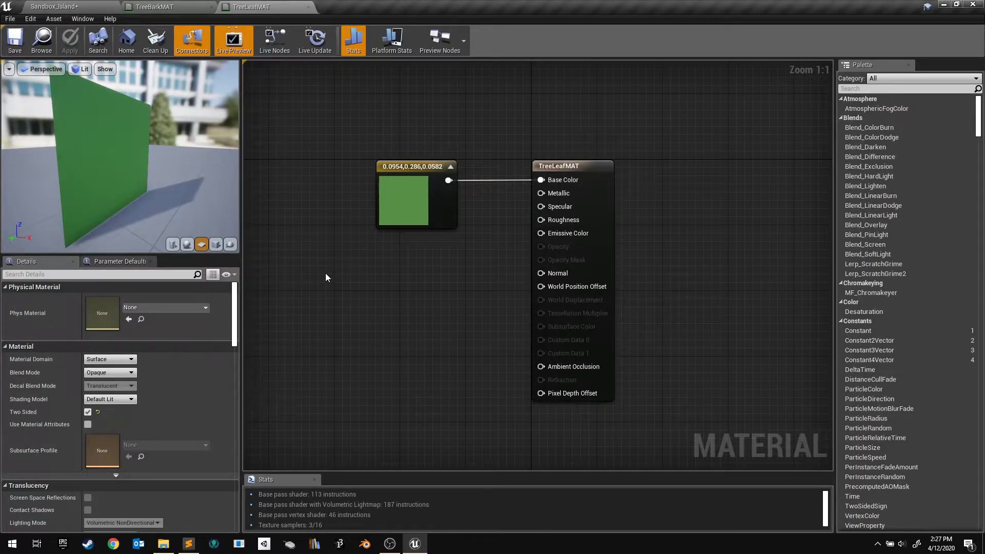
Add a Texture Sample node below the colour node in TreeLeafMAT and assign the leaf texture to it
click(326, 273)
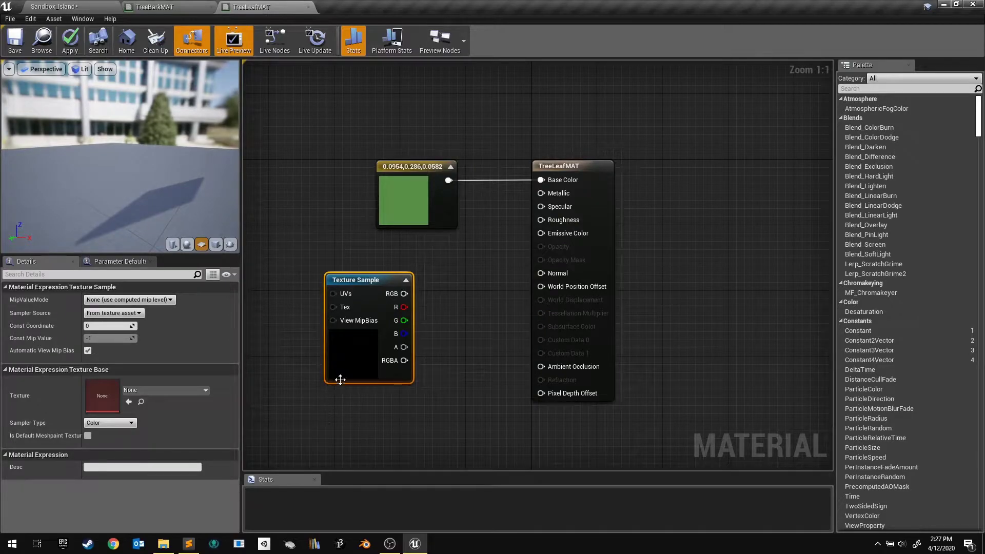
drag(340, 379, 309, 356)
click(164, 390)
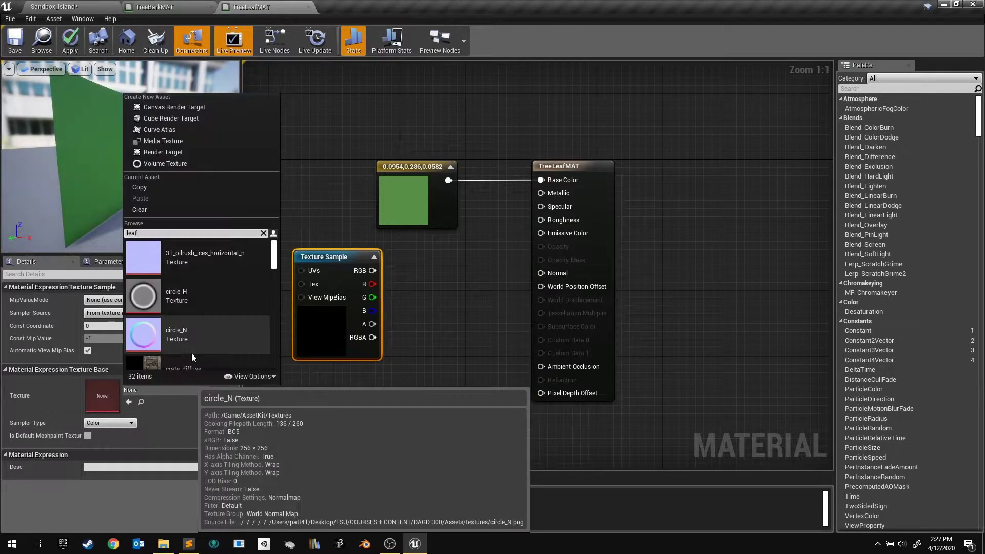
click(141, 258)
click(604, 140)
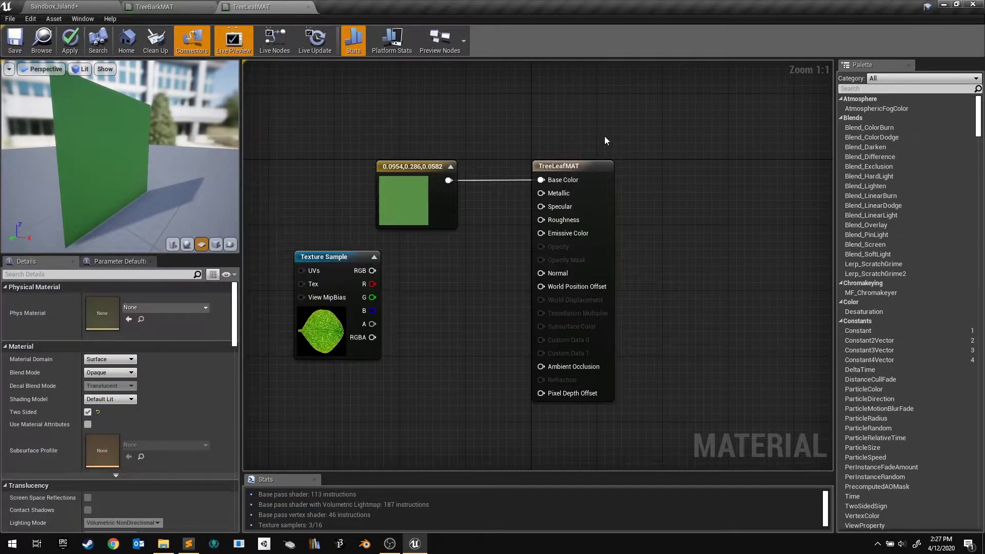
Set TreeLeafMAT's Blend Mode to Translucent and connect the leaf texture's alpha output to Opacity
click(599, 167)
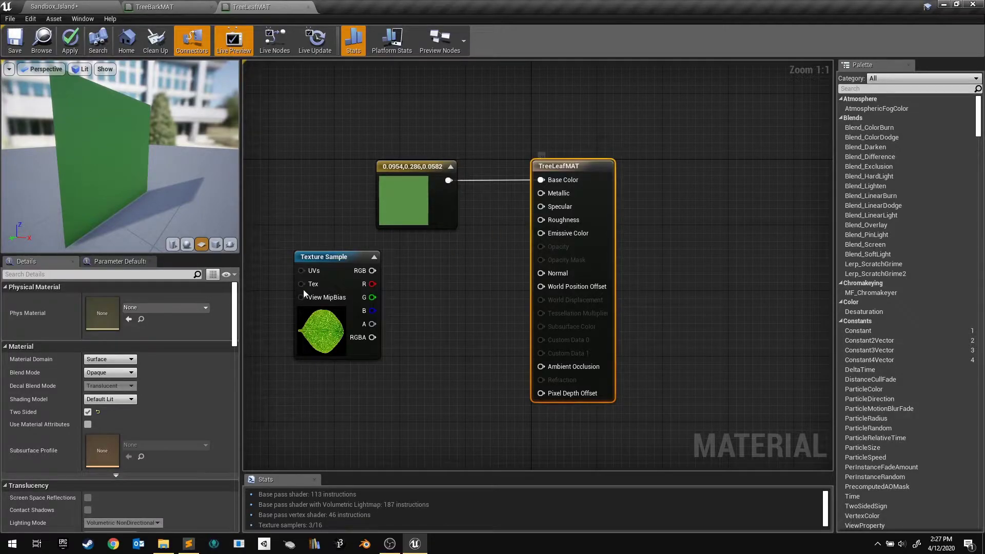
click(96, 374)
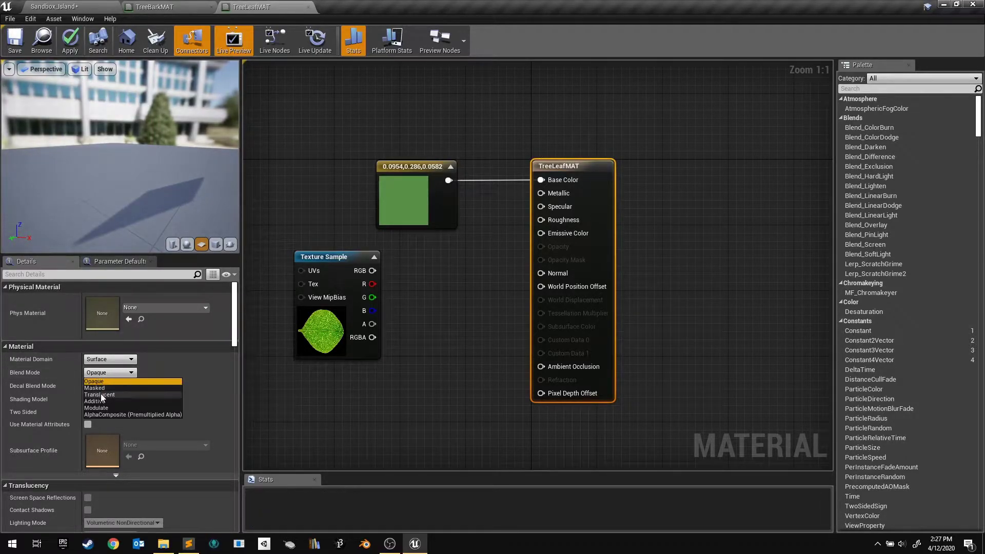
click(101, 393)
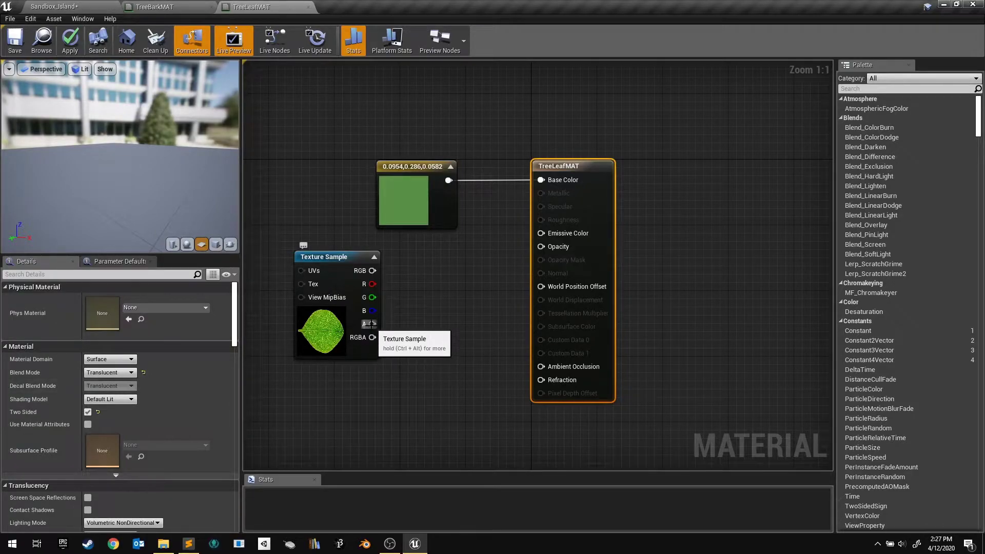
drag(369, 323, 559, 246)
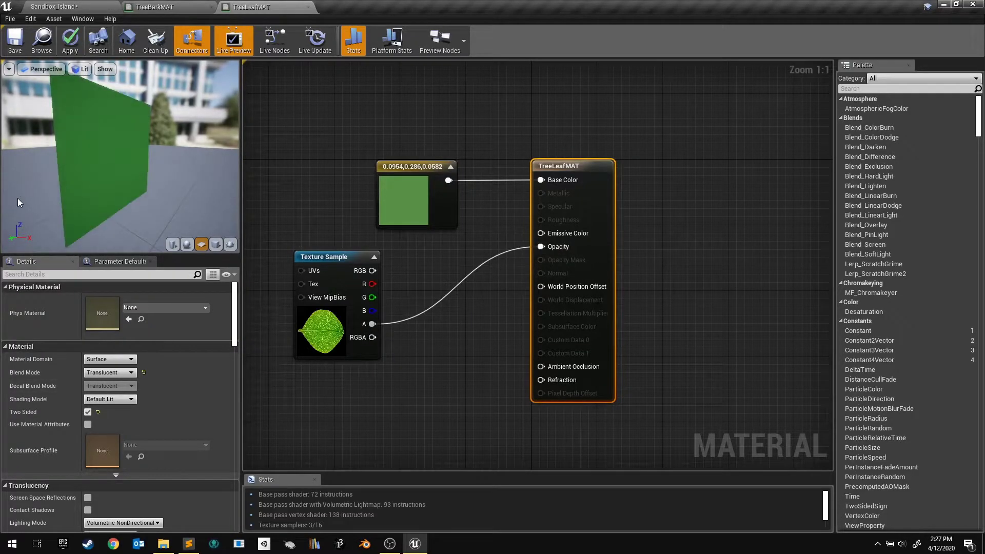
drag(18, 198, 103, 186)
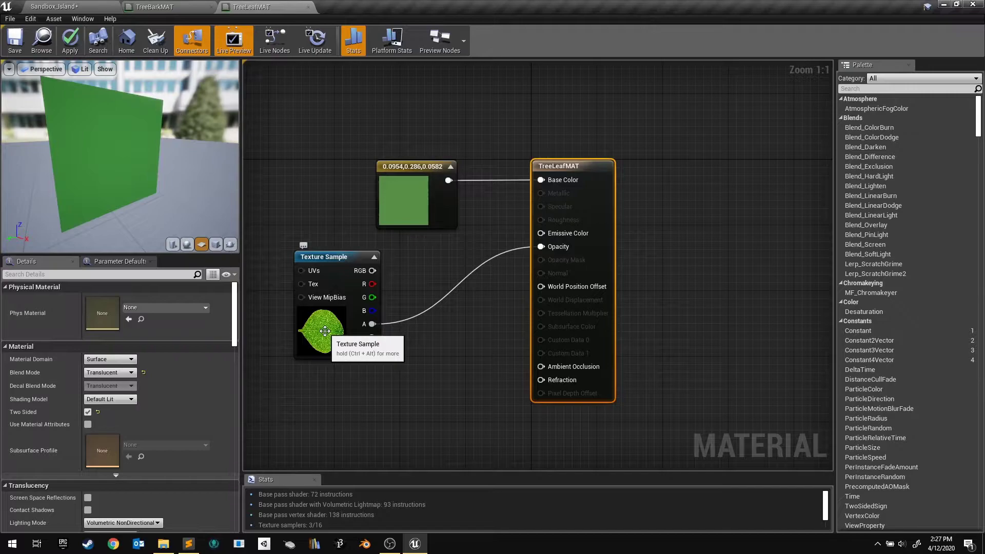
Drive Opacity from the leaf texture's green channel instead and check the result on the preview plane
drag(372, 297, 544, 245)
drag(119, 205, 164, 169)
drag(170, 231, 106, 192)
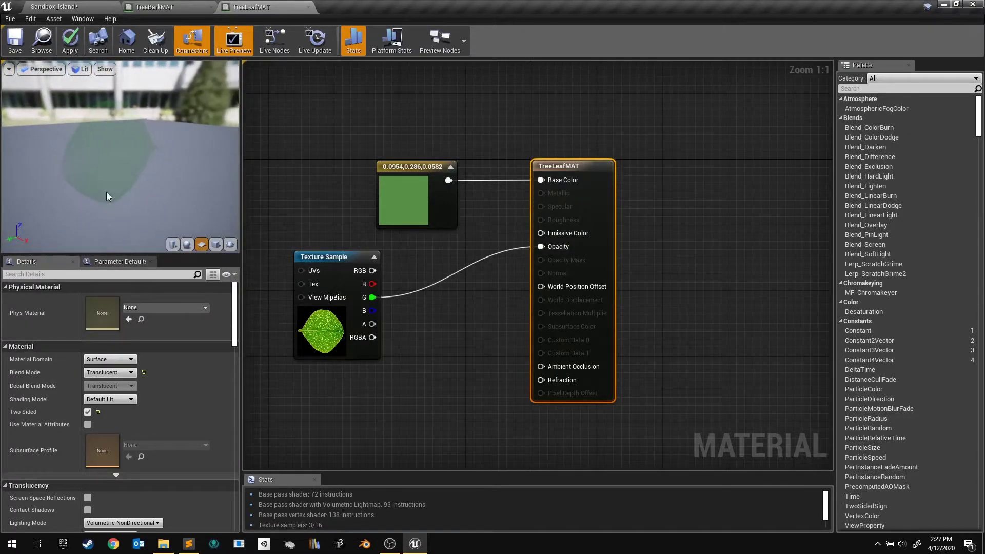
Try to strengthen the leaf opacity by adding the texture's green channel to itself with an Add node feeding Opacity
right_drag(469, 407, 609, 424)
drag(474, 347, 351, 348)
click(450, 330)
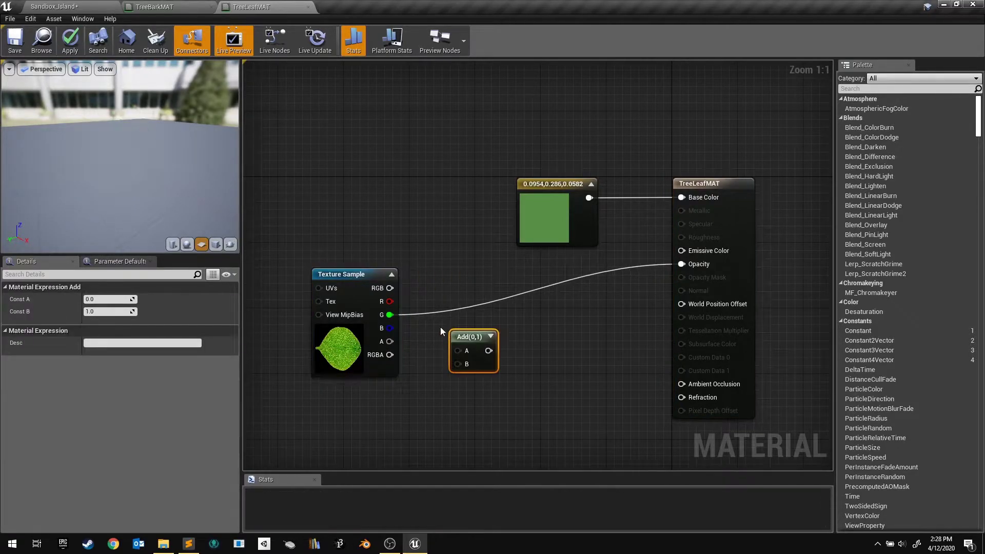
drag(461, 352, 458, 351)
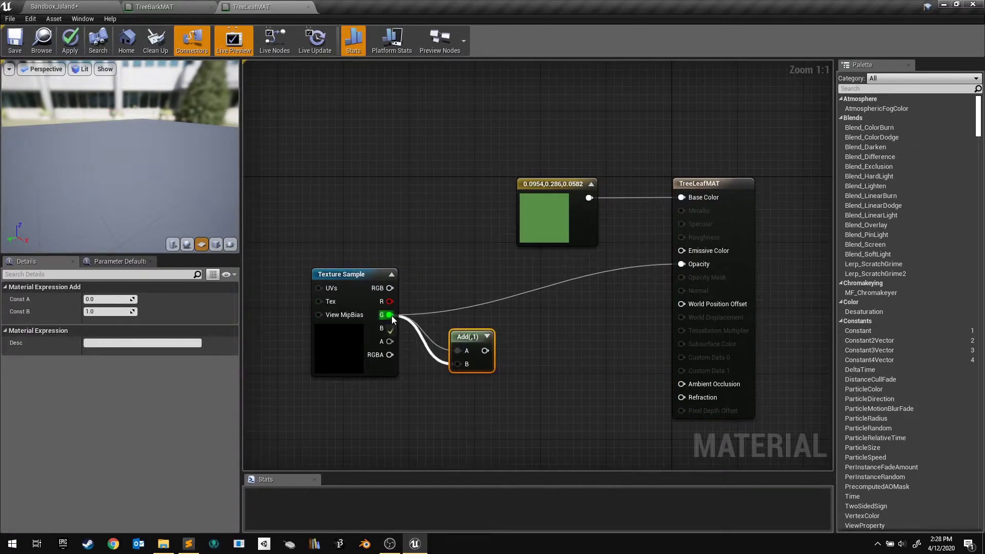
drag(390, 315, 673, 265)
Chain two more self-adding Add nodes after the first, route the last one to Opacity, and inspect the preview plane
drag(464, 336, 518, 360)
key(ctrl+w)
drag(546, 347, 679, 265)
drag(525, 330, 498, 304)
key(ctrl+w)
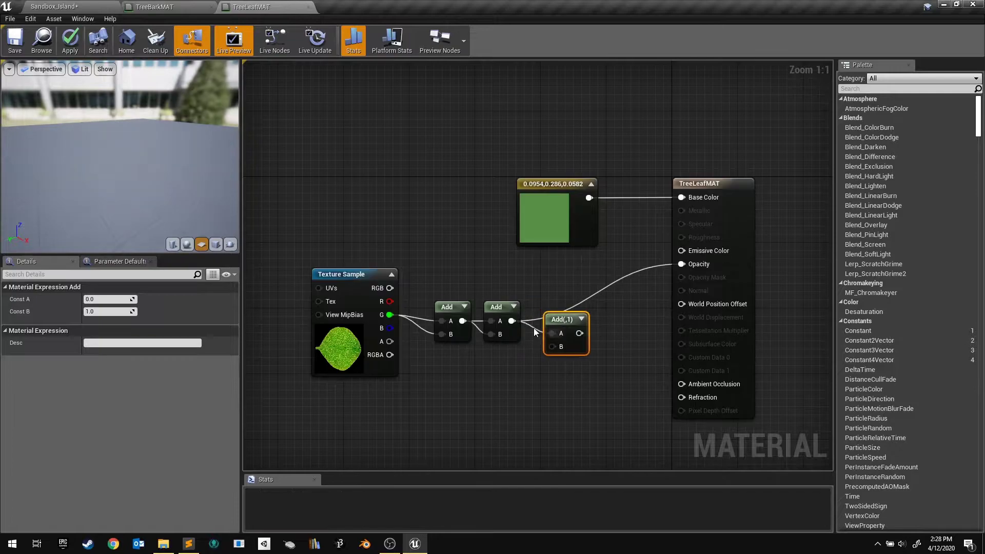
drag(573, 334, 680, 265)
drag(560, 322, 548, 310)
drag(154, 180, 236, 164)
mouse_move(53, 158)
mouse_down()
mouse_move(66, 133)
mouse_move(53, 158)
mouse_move(63, 152)
mouse_up()
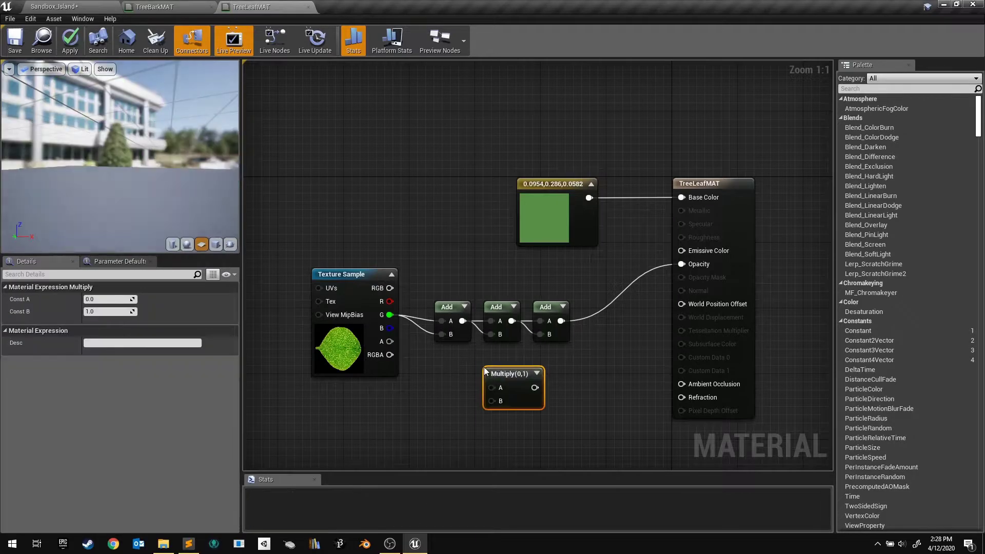
Replace the Add chain with a Multiply node, B set to 20, between the leaf texture's green channel and Opacity
drag(389, 315, 680, 264)
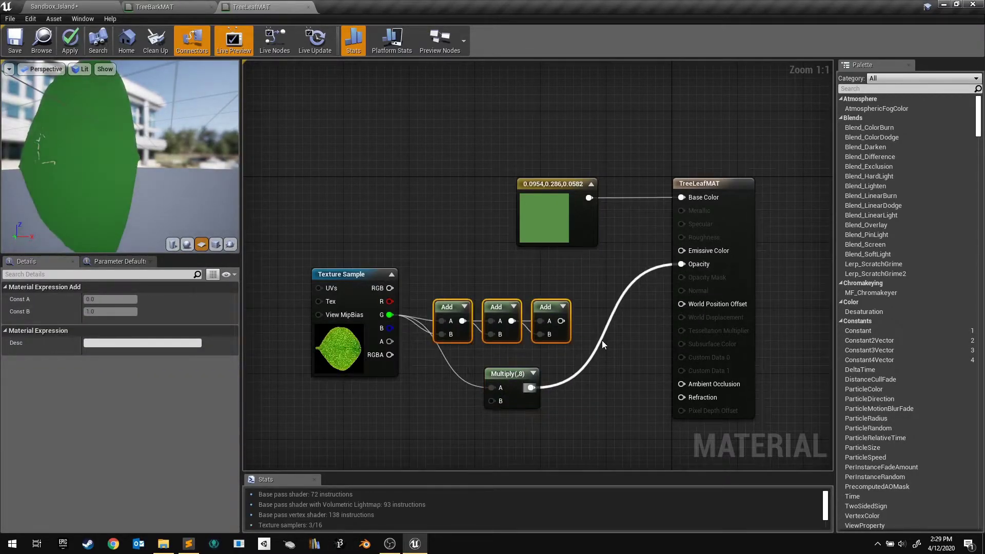
key(Delete)
drag(507, 373, 507, 307)
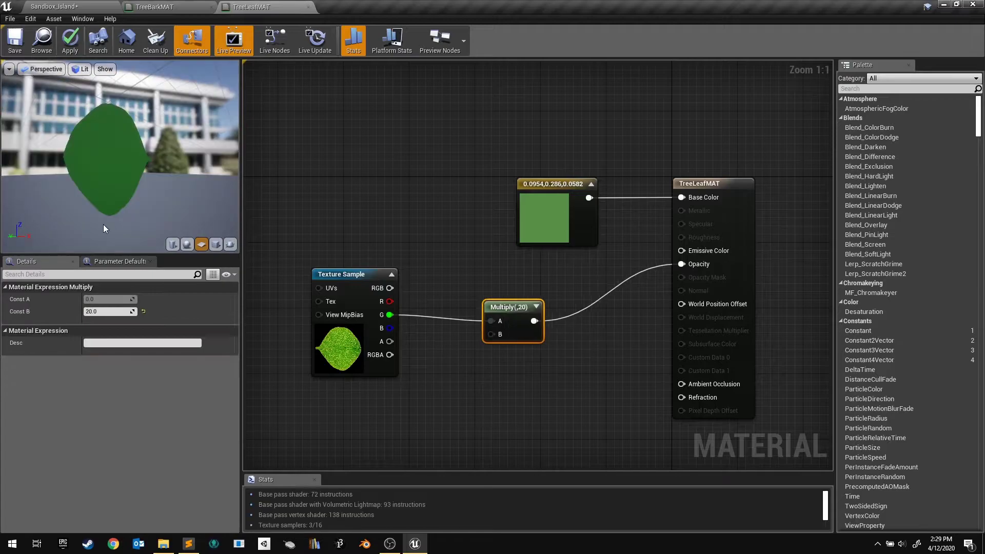
Connect the leaf texture's RGB output to Base Color and move the green colour node out of the way
drag(103, 223, 145, 237)
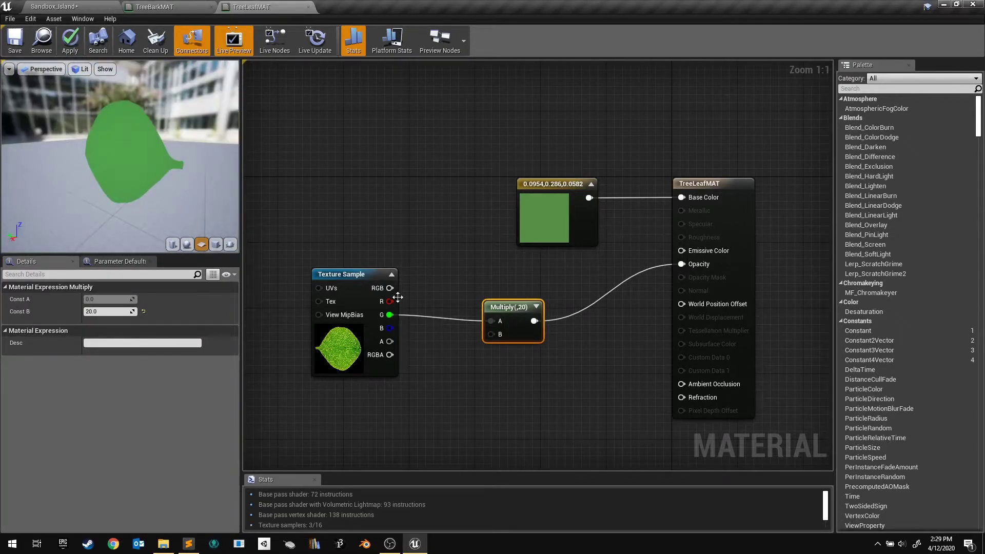
drag(390, 287, 681, 197)
drag(545, 227, 512, 170)
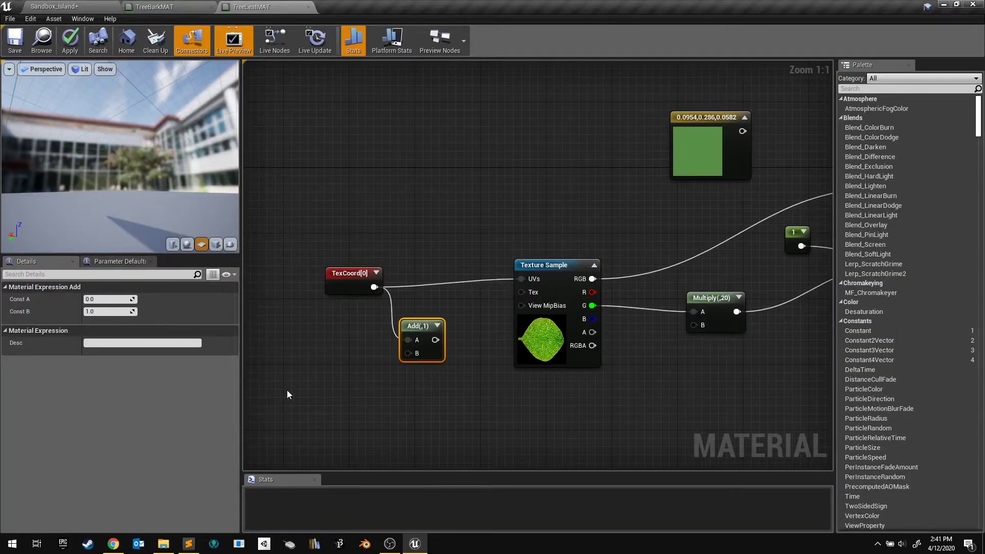
Add a Constant2Vector to the TexCoord through the Add node and feed the sum into the leaf texture's UVs
right_click(260, 378)
click(271, 392)
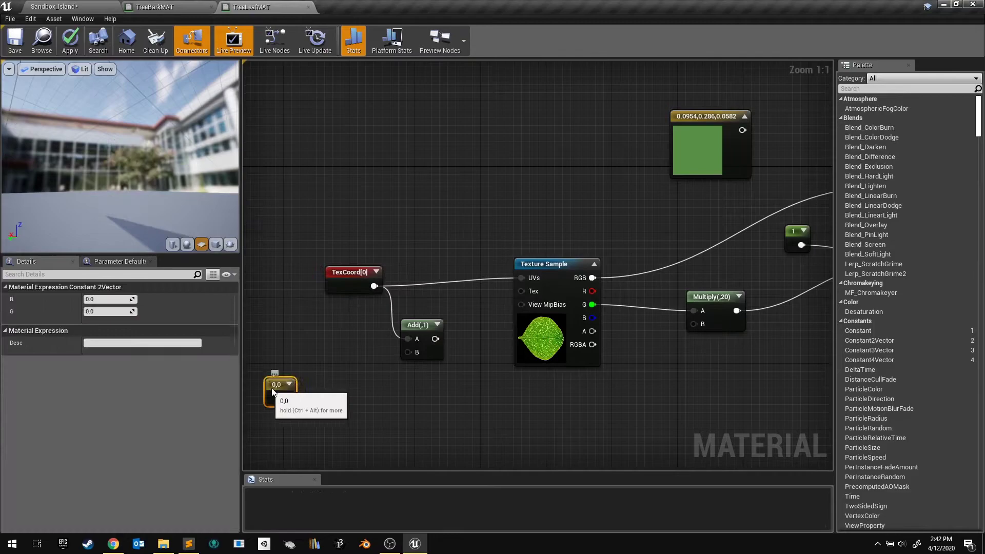
drag(272, 391, 324, 353)
drag(338, 360, 407, 352)
drag(428, 339, 521, 277)
Set the UV offset vector's R value to 0.2 and save the material
click(108, 311)
click(95, 301)
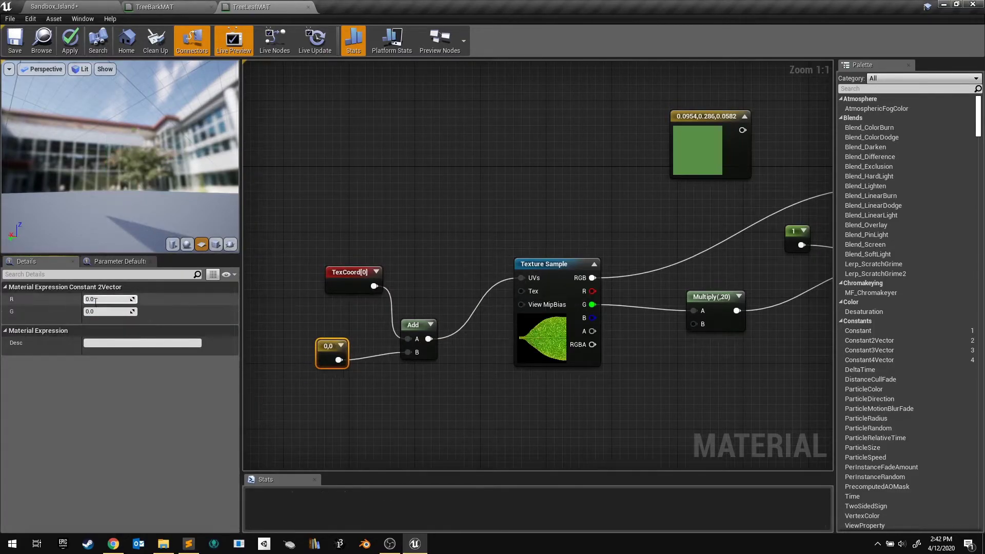
text(0.2)
key(Return)
key(ctrl+s)
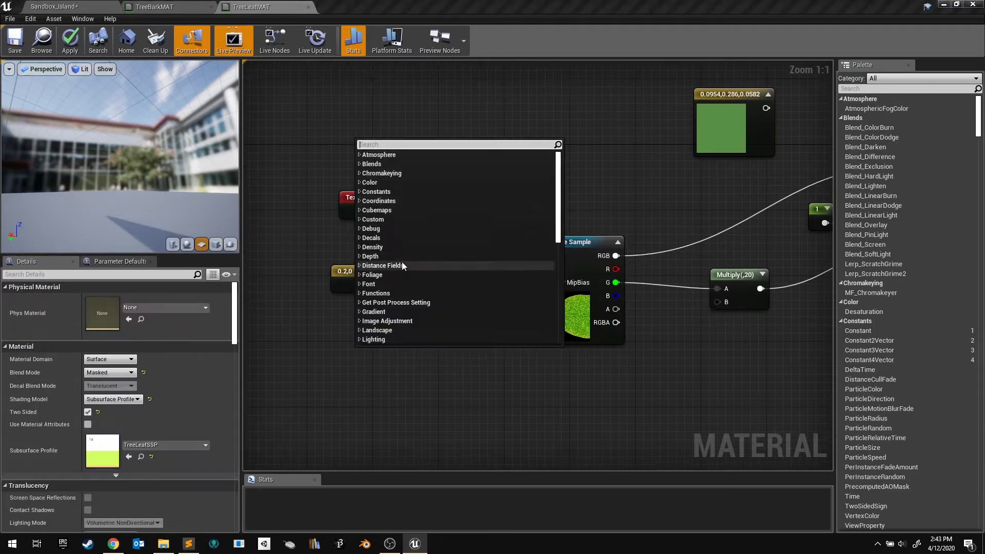
Insert a CustomRotator node between the UV Add node and the leaf texture's UVs, moving the offset nodes above it
text(rota)
click(404, 267)
drag(248, 173, 426, 272)
drag(431, 249, 381, 201)
drag(393, 215, 348, 329)
drag(471, 328, 545, 256)
drag(407, 358, 422, 349)
Drive the CustomRotator's Rotation Angle with a 0.25 constant, save TreeLeafMAT and check the tree in the level
key(1)
click(272, 361)
drag(299, 381, 369, 347)
click(108, 299)
text(0.25)
key(Return)
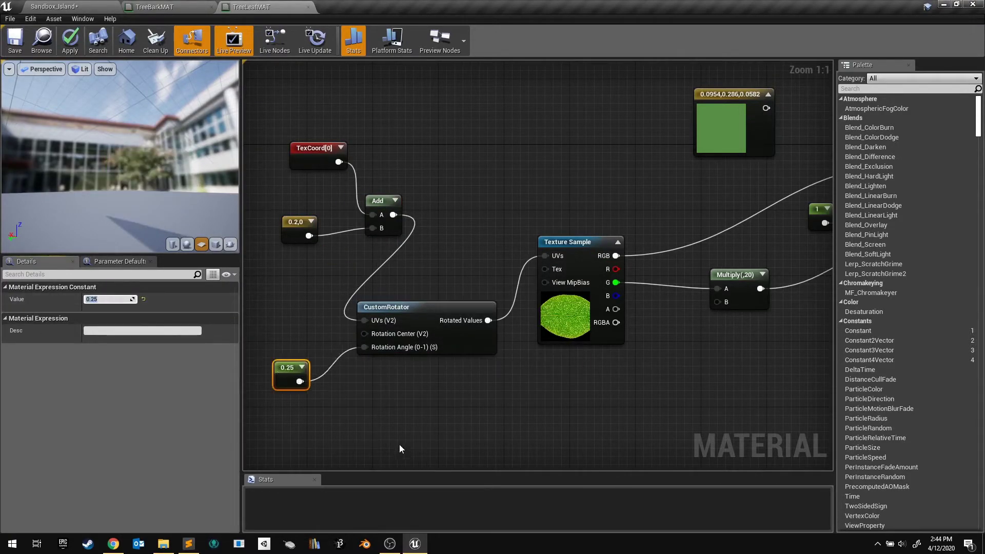
click(15, 40)
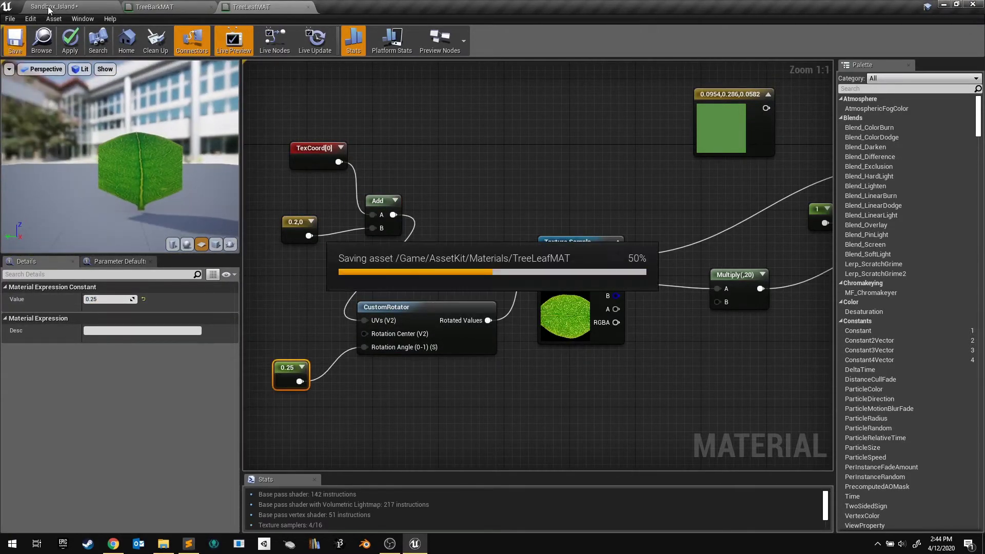
click(50, 9)
Set the TexCoord node's UTiling to 0.6 in TreeLeafMAT
click(252, 6)
click(314, 154)
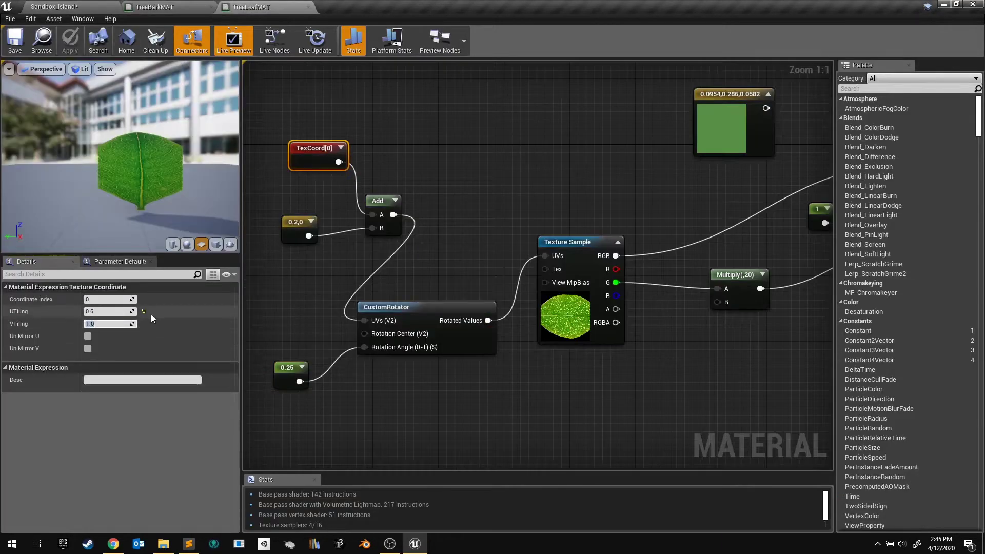
click(118, 312)
text(0.6)
key(Tab)
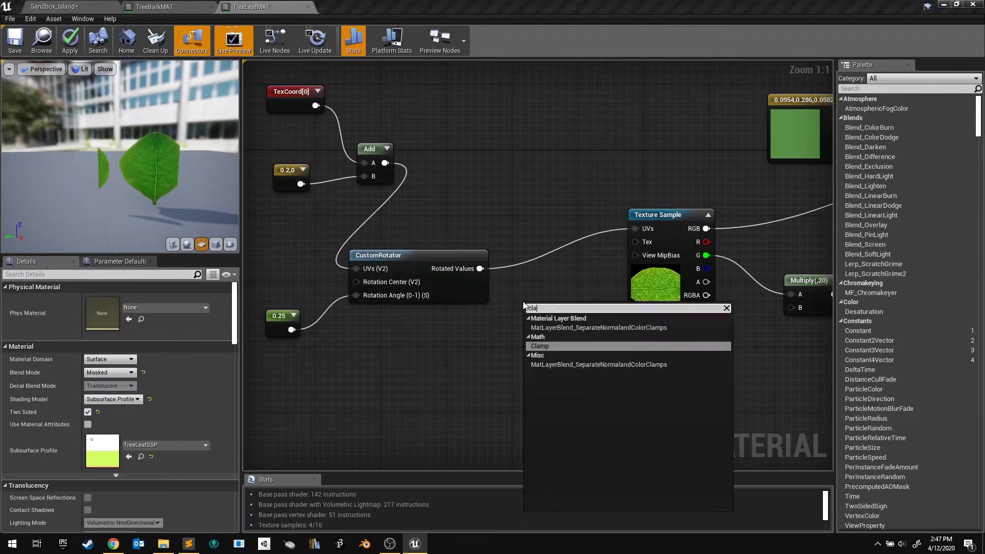
Add a Clamp node between the CustomRotator's output and the leaf texture's UVs
click(554, 339)
drag(607, 321, 635, 229)
drag(569, 308, 560, 256)
Reset the UV offset vector's R value to 0, save TreeLeafMAT and check the leaves in the level
right_drag(462, 185, 546, 252)
drag(375, 159, 375, 192)
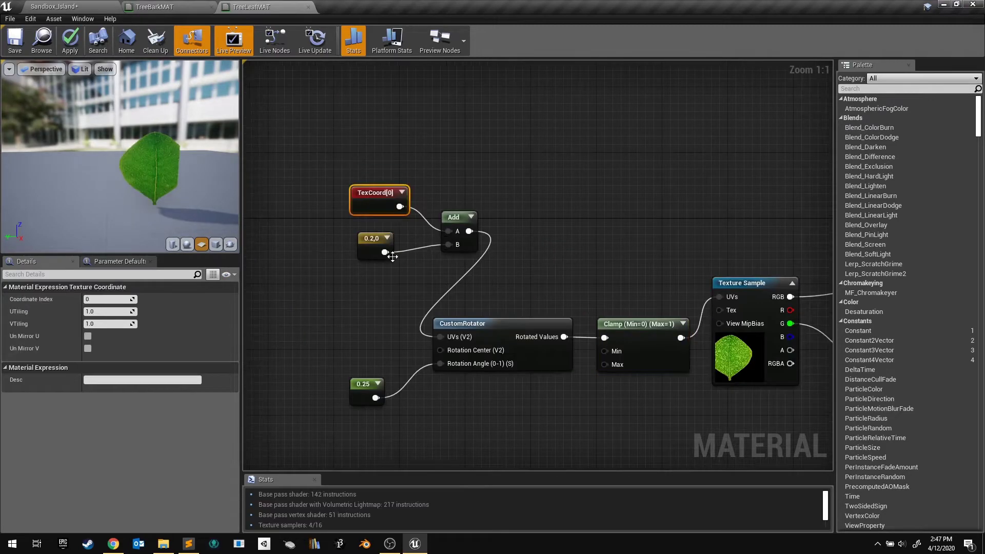
click(373, 238)
click(144, 299)
click(7, 51)
click(53, 6)
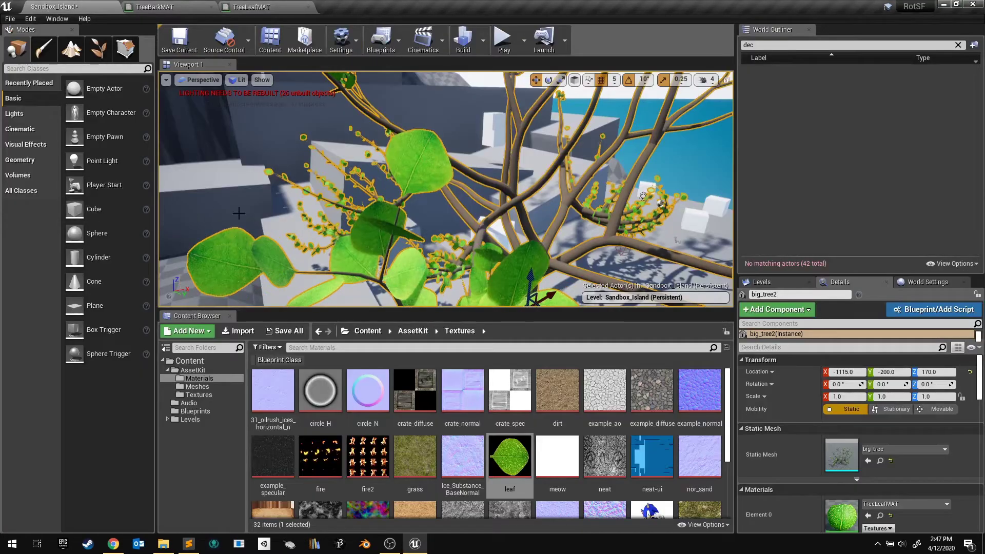
Add a SimpleGrassWind node to TreeLeafMAT below the Multiply node and connect its result to World Position Offset
click(252, 6)
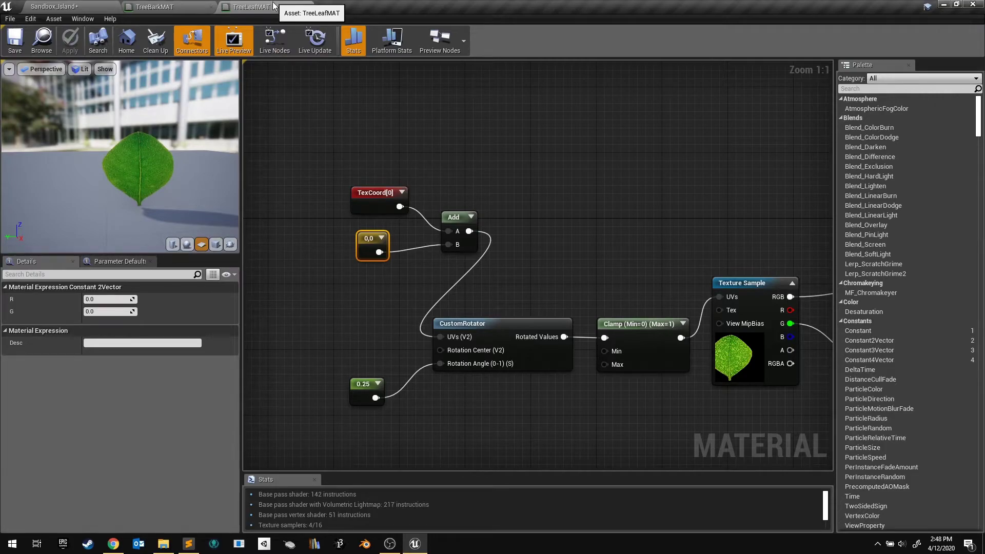
right_drag(470, 341, 17, 229)
right_drag(288, 219, 307, 207)
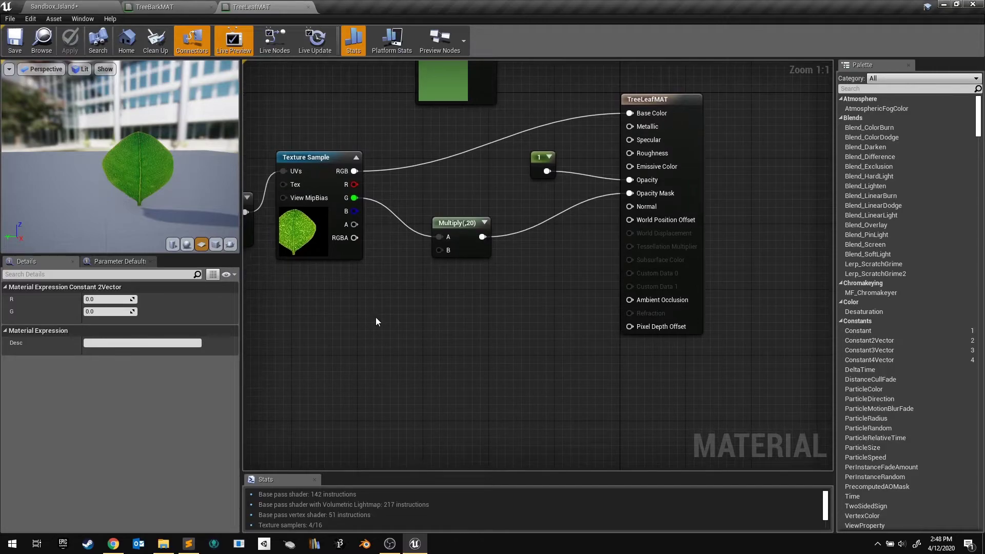
right_click(375, 317)
text(wind)
click(405, 352)
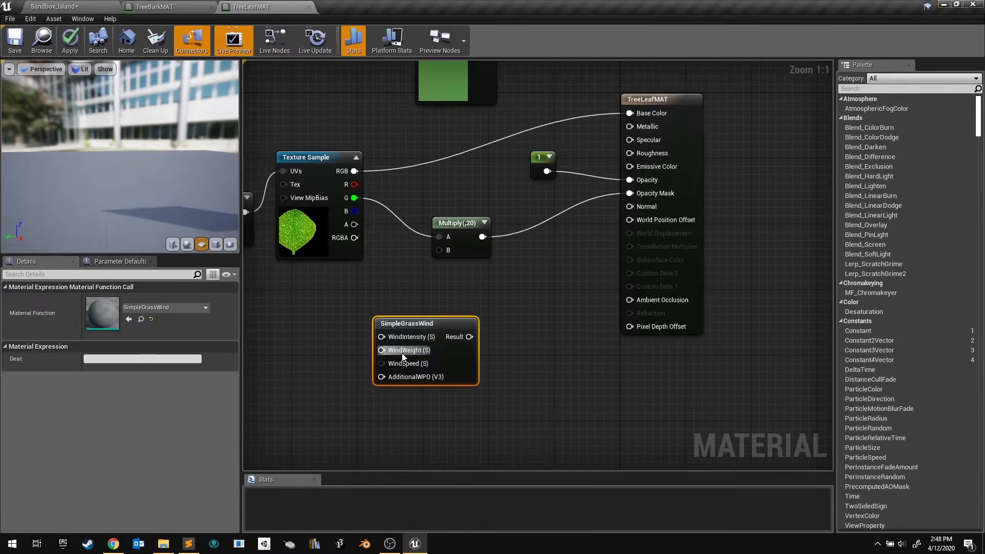
drag(469, 336, 621, 222)
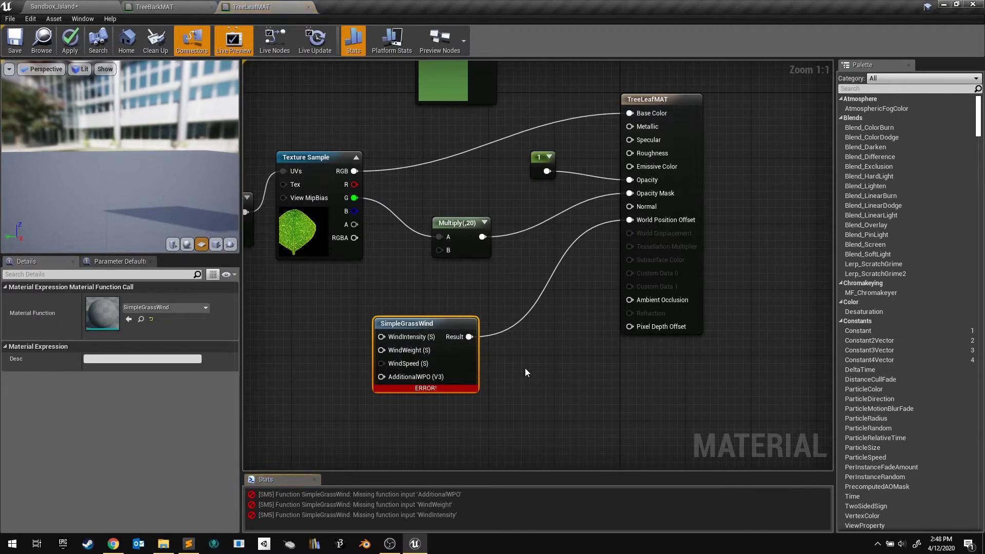
drag(464, 368, 530, 341)
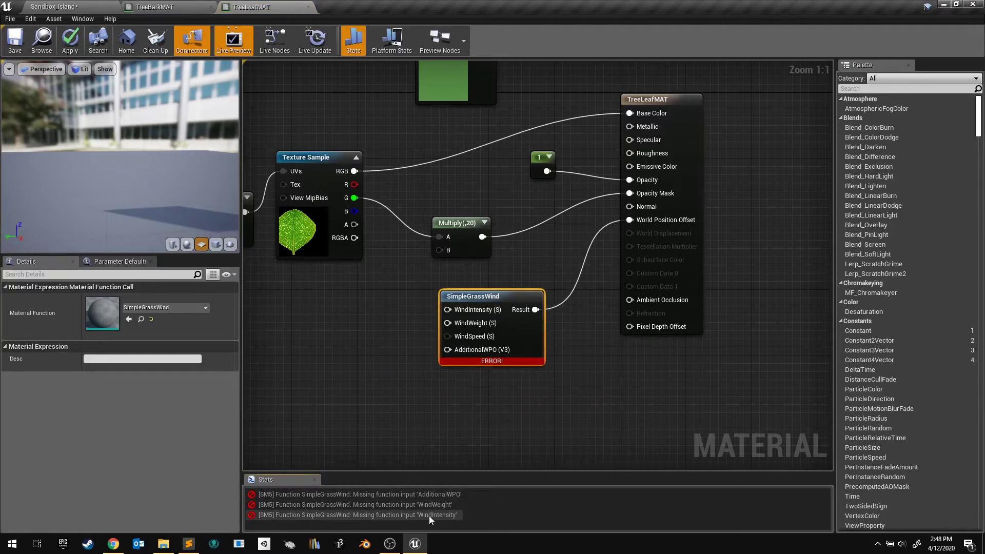
Feed SimpleGrassWind's AdditionalWPO input from a new 0,0,0 Constant3Vector
right_drag(336, 383, 457, 370)
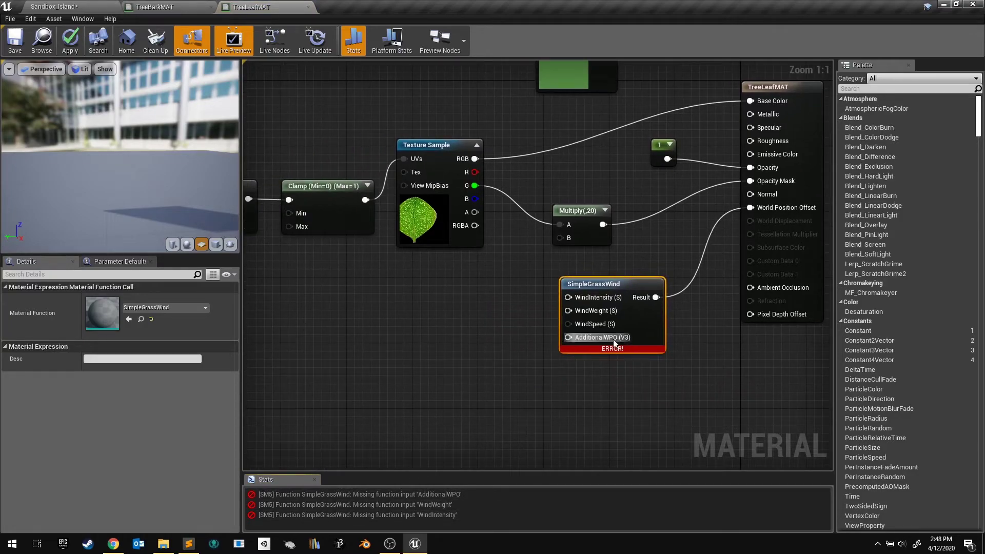
key(3)
click(456, 382)
drag(520, 403, 568, 338)
drag(478, 427, 492, 428)
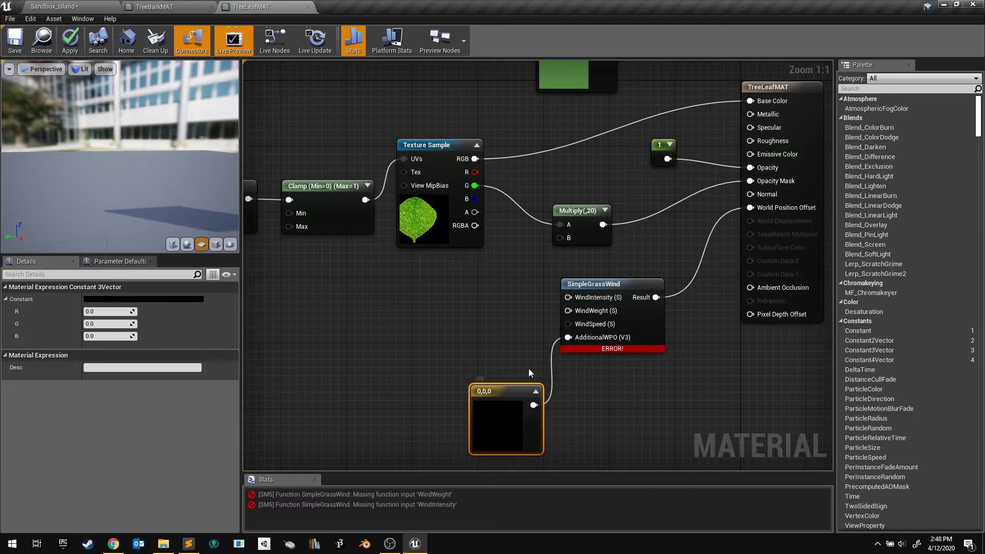
Connect new constants to SimpleGrassWind's WindIntensity and WindWeight inputs, setting the WindIntensity constant to 1
key(1)
click(385, 283)
drag(399, 294, 568, 297)
key(1)
click(385, 332)
drag(398, 343, 568, 310)
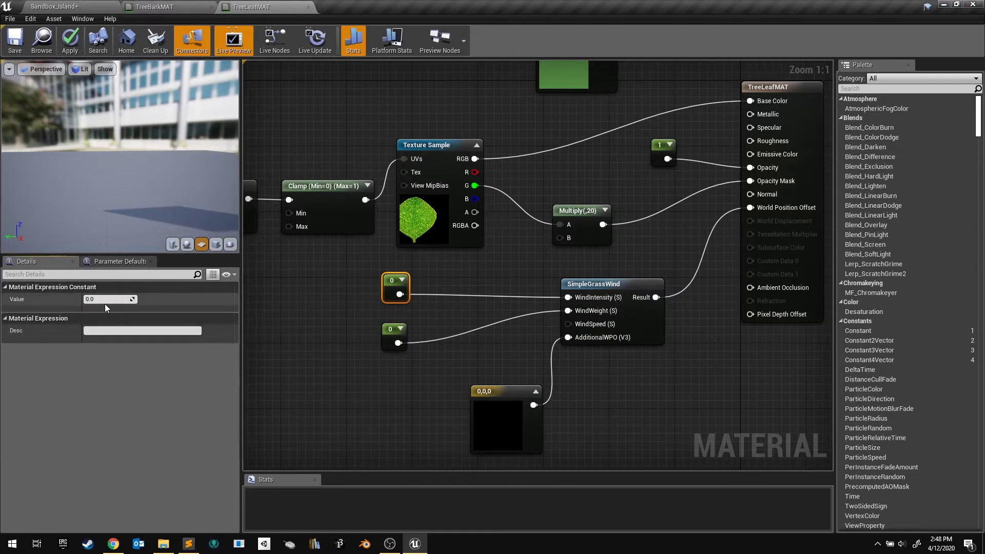
click(86, 299)
text(1)
key(Return)
click(393, 334)
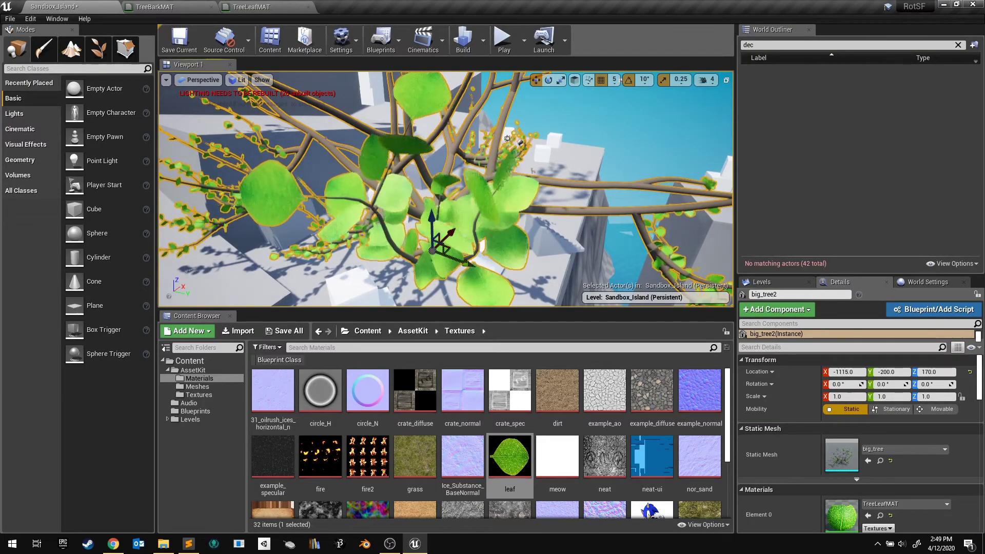
View the whole tree in the level and play the level to check the leaves' wind motion
right_drag(302, 149, 215, 180)
right_drag(301, 215, 305, 164)
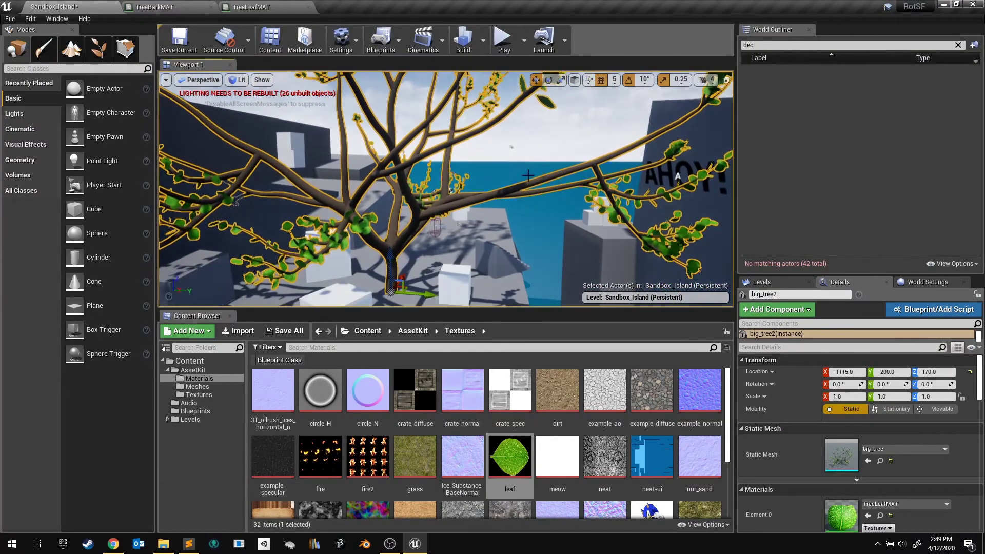
click(504, 38)
click(479, 158)
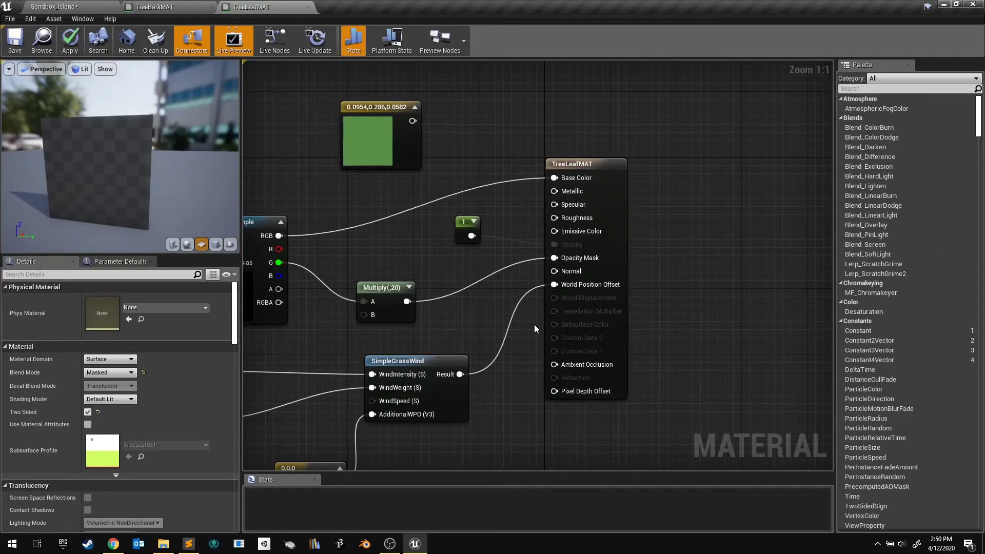
Connect the leaf texture's RGB output to TreeLeafMAT's Emissive Color, repositioning the constant 1 node
right_drag(453, 329, 503, 329)
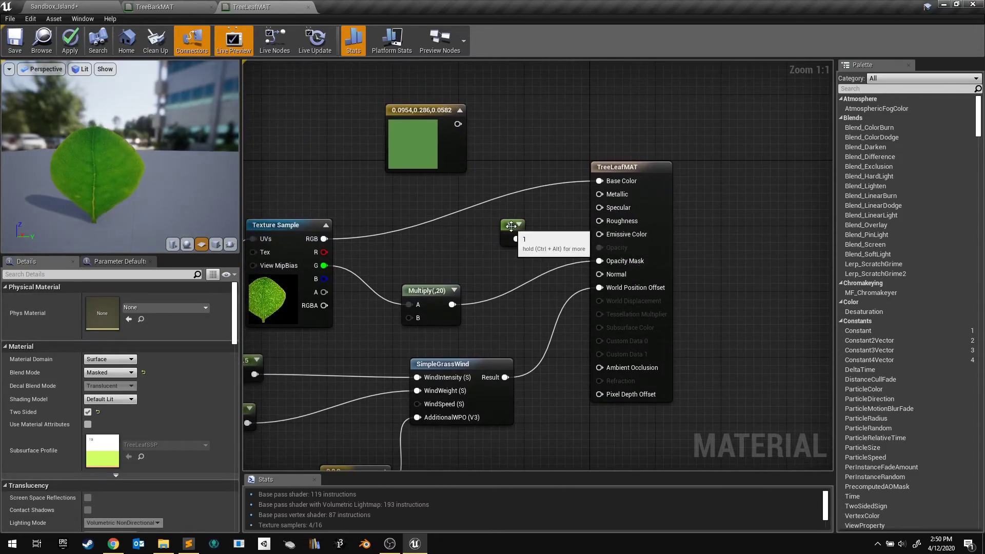
drag(510, 225, 511, 292)
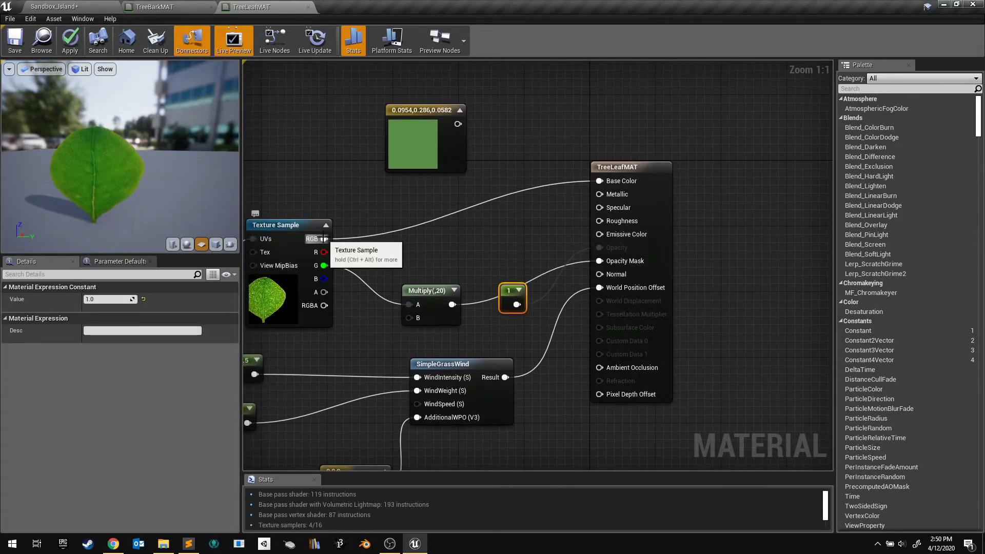
drag(323, 238, 595, 235)
drag(509, 290, 485, 258)
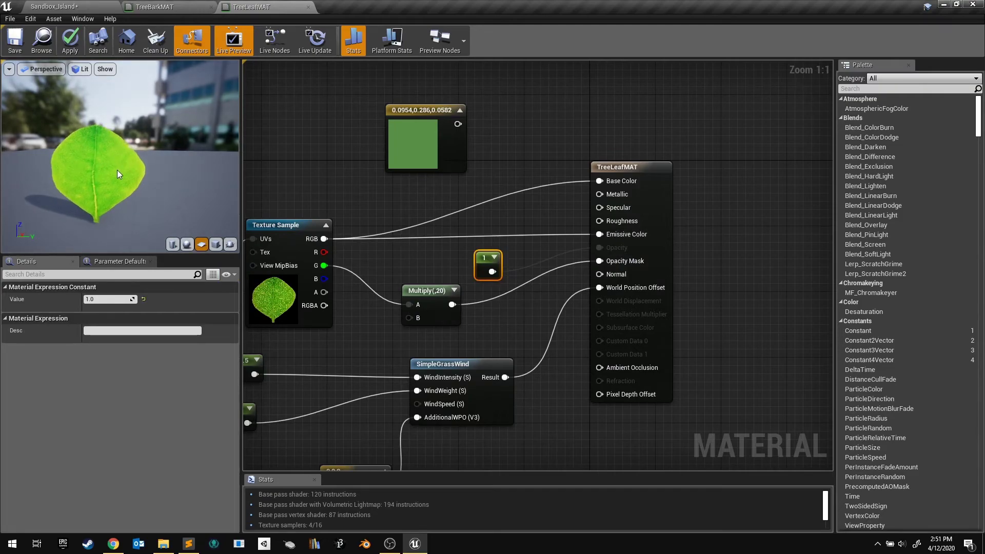
Insert a Multiply node with B set to 0.25 between the leaf texture's RGB and Emissive Color, and play the level
click(516, 214)
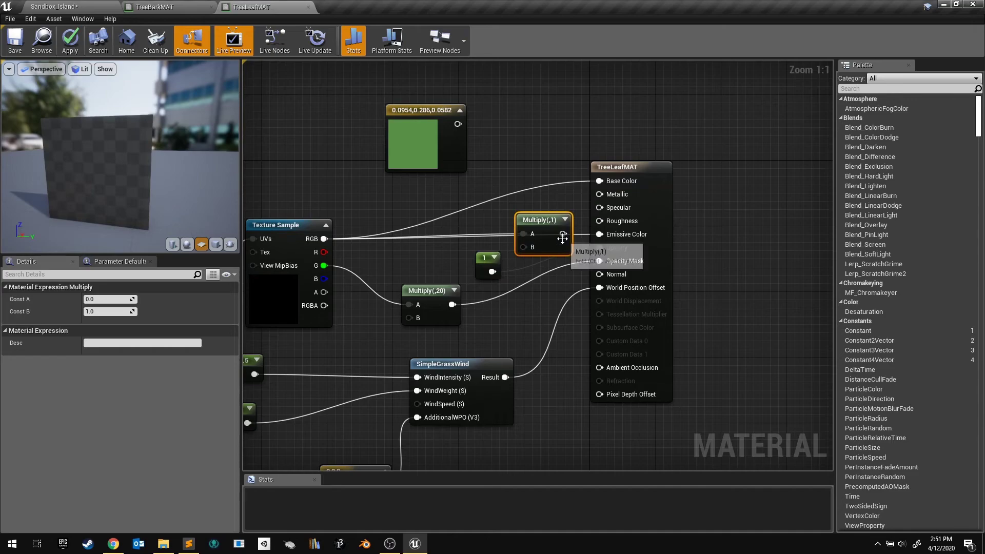
drag(596, 233, 599, 234)
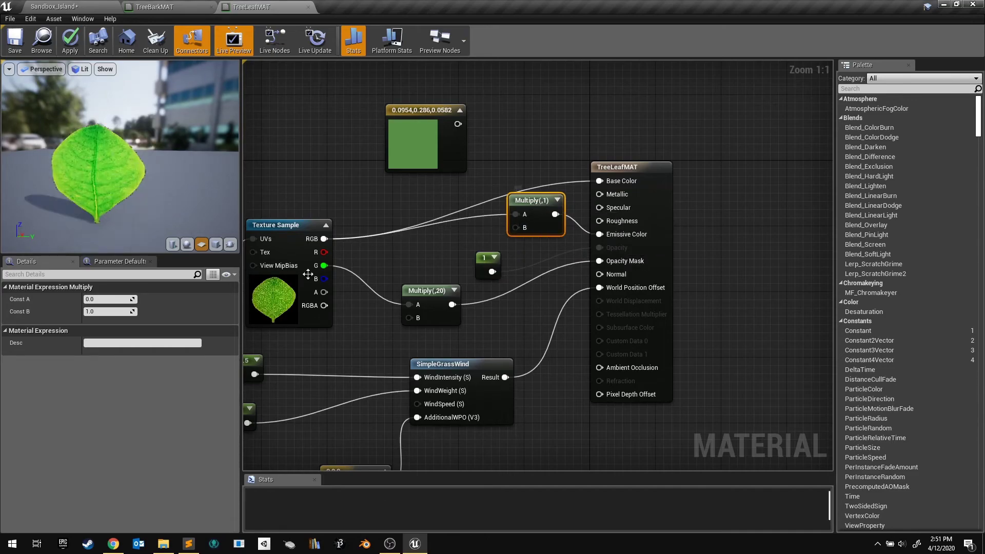
click(109, 312)
text(.25)
key(Return)
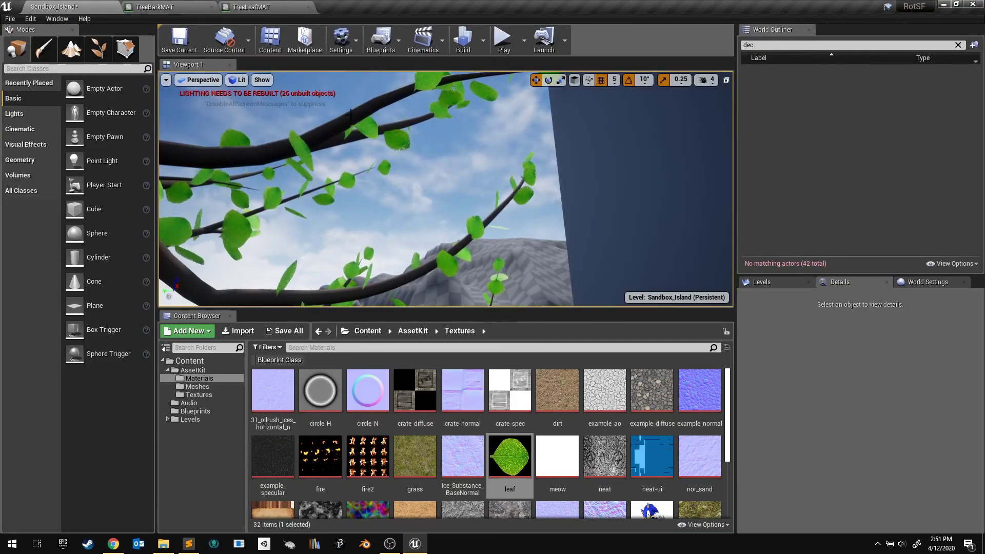
click(502, 38)
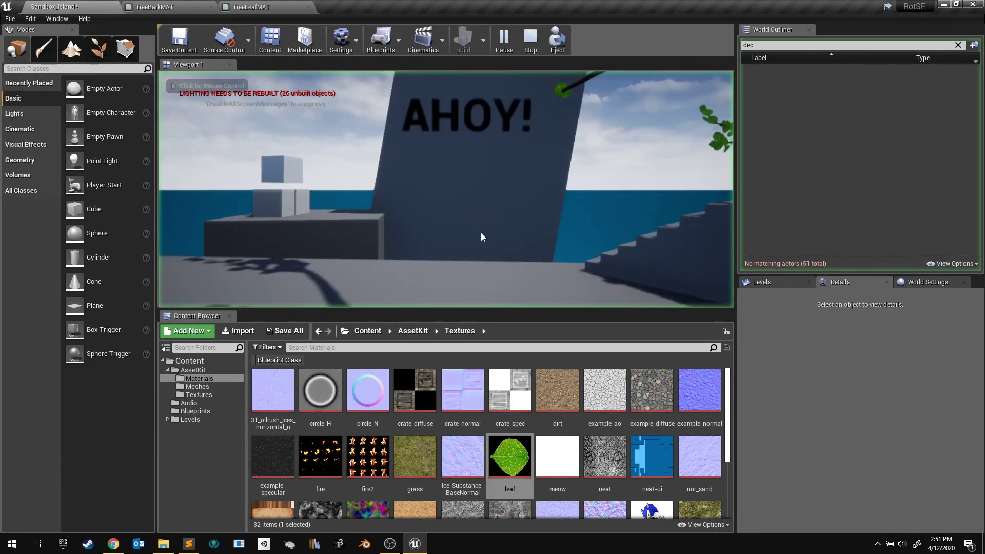